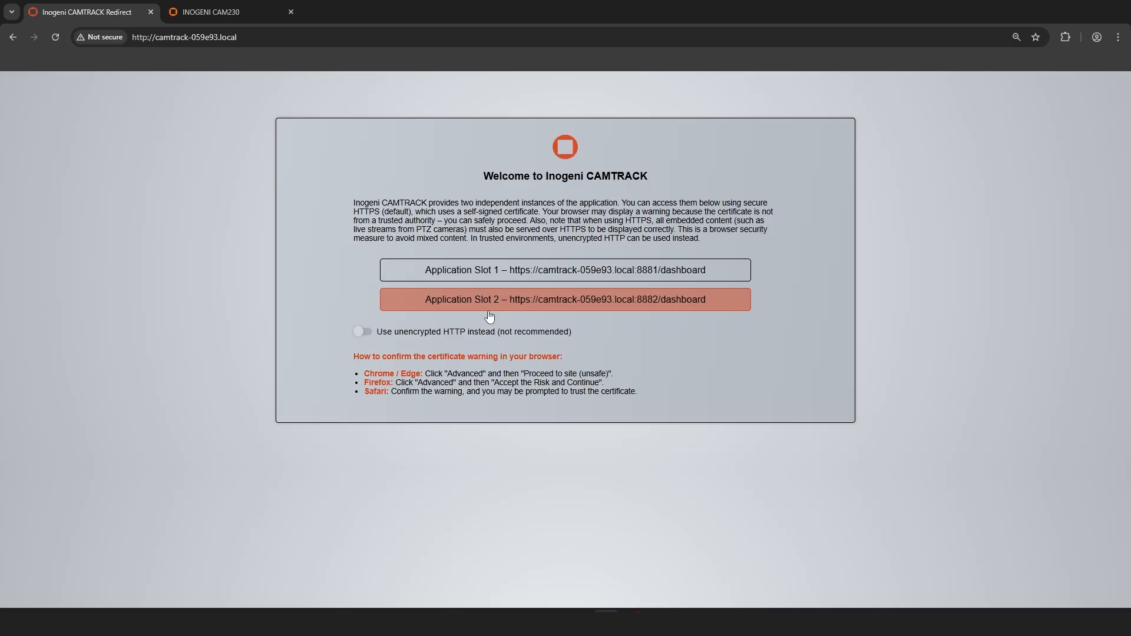
Step: Open the Application Slot 1 dashboard and set the number of PTZ cameras to 3
{"action": "left_click", "coordinate": [489, 282]}
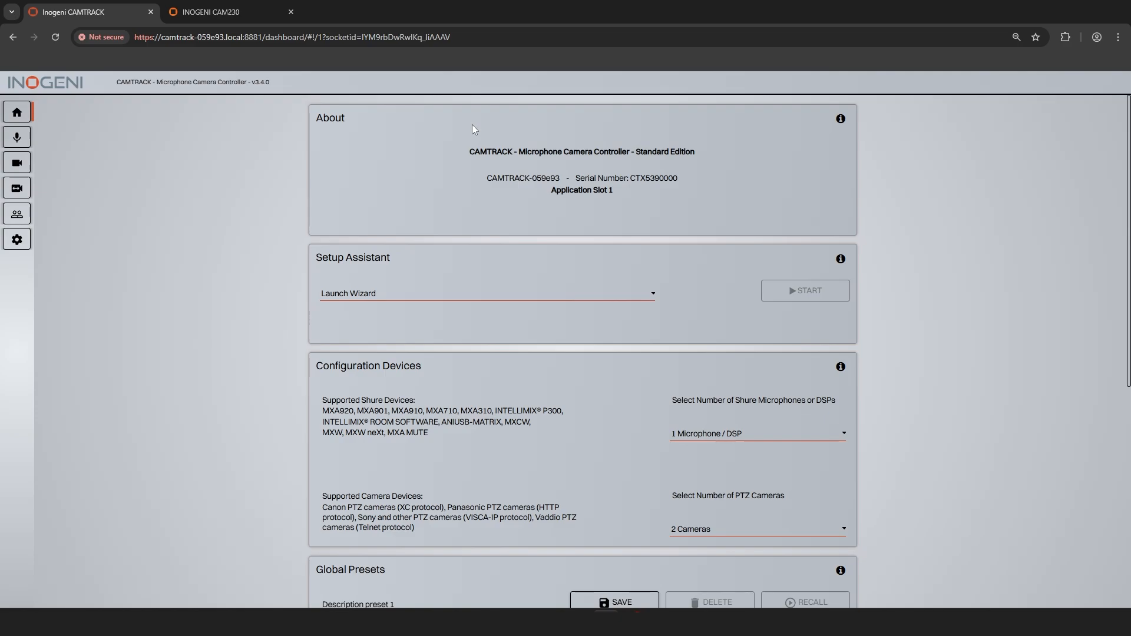
{"action": "left_click", "coordinate": [686, 439]}
{"action": "left_click", "coordinate": [688, 439]}
{"action": "left_click", "coordinate": [707, 533]}
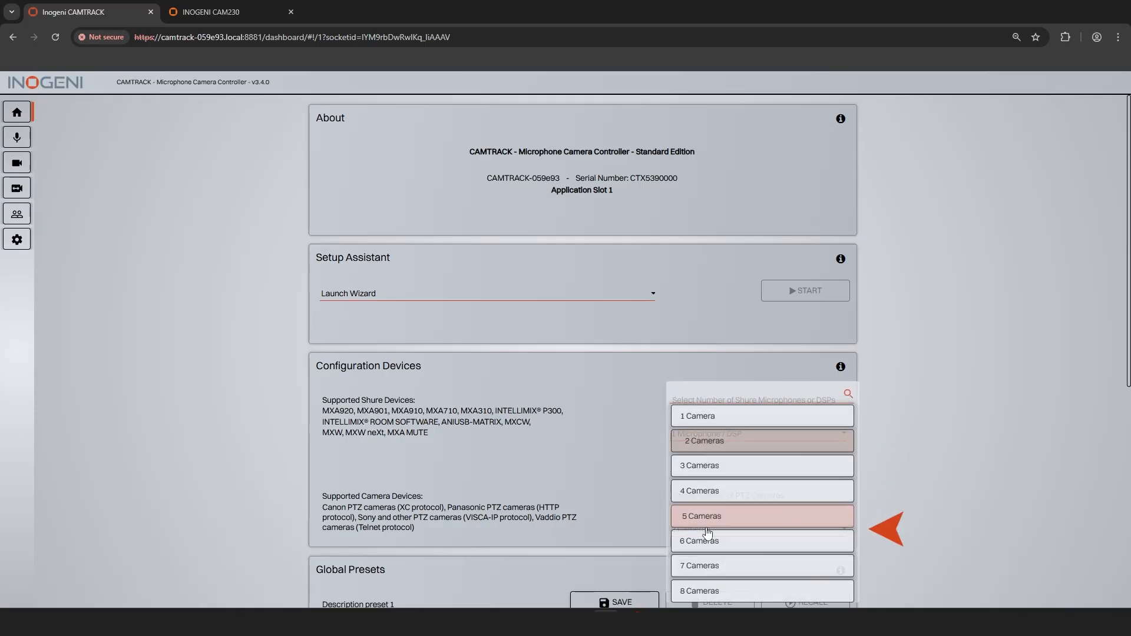
{"action": "left_click", "coordinate": [704, 466]}
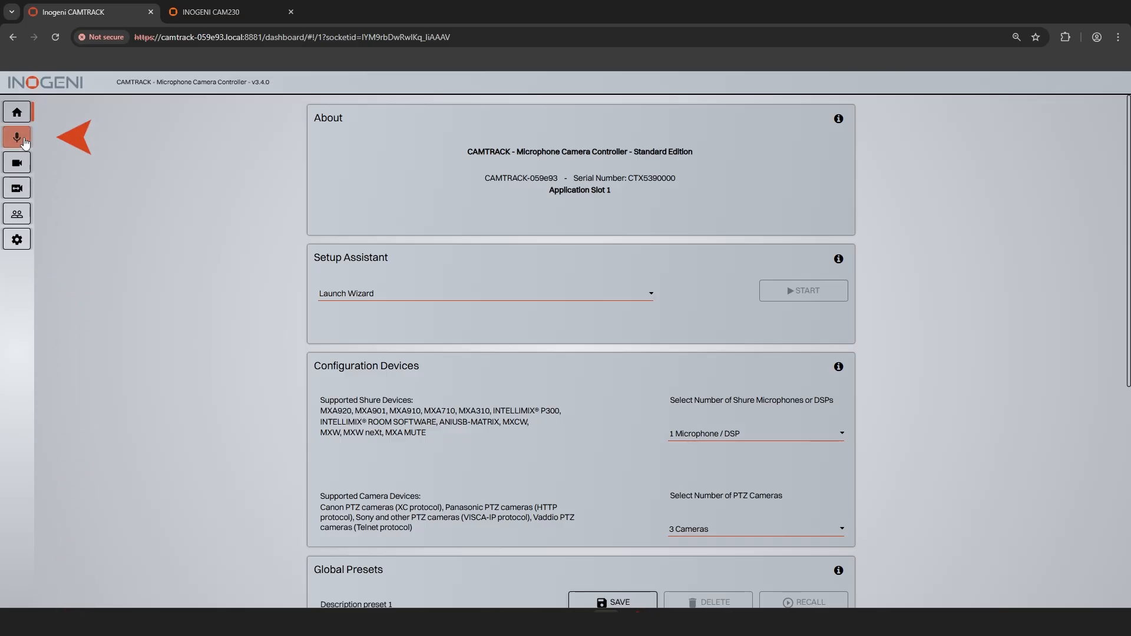
Step: Describe audio device 1 as Micro1, set its IP address to 192.168.1.94 and check its connection
{"action": "left_click", "coordinate": [18, 139]}
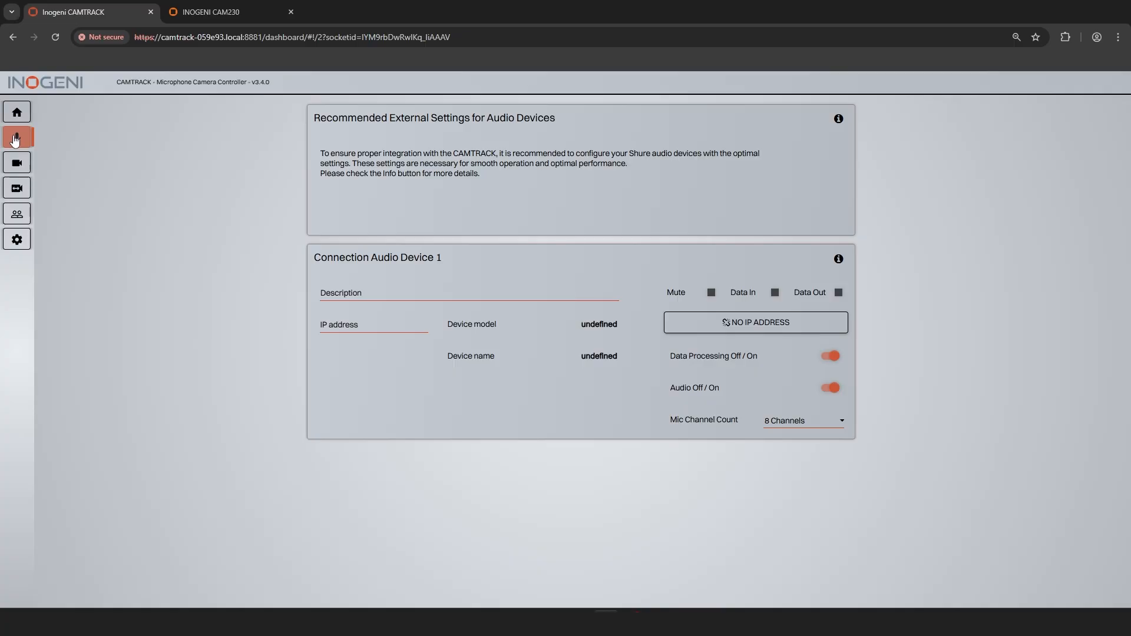
{"action": "left_click", "coordinate": [345, 296]}
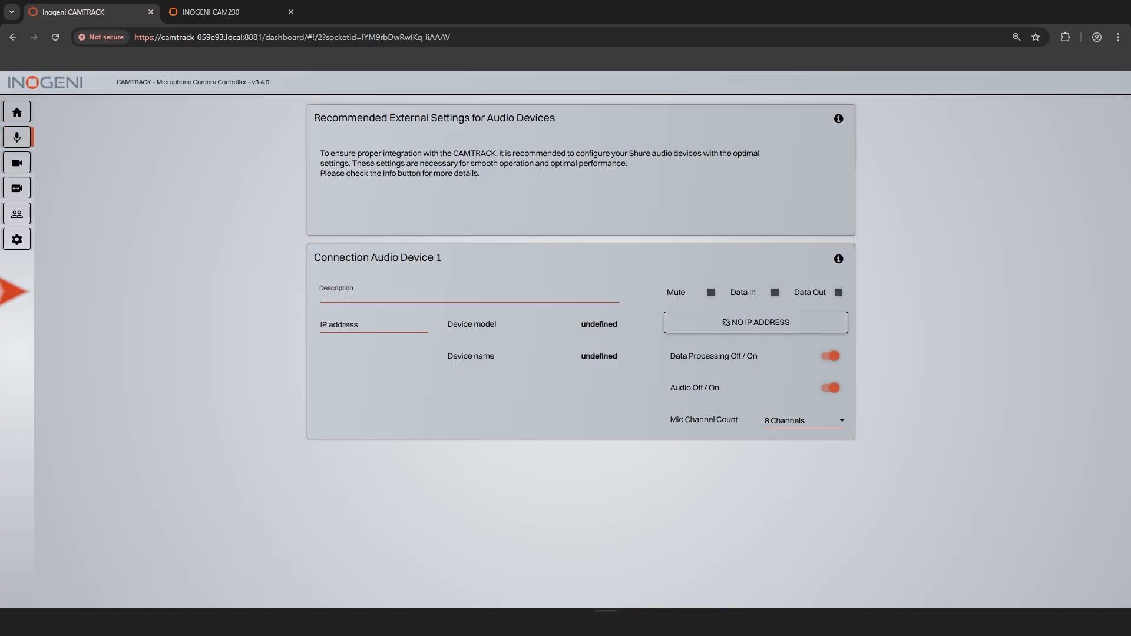
{"action": "type", "text": "Micro1"}
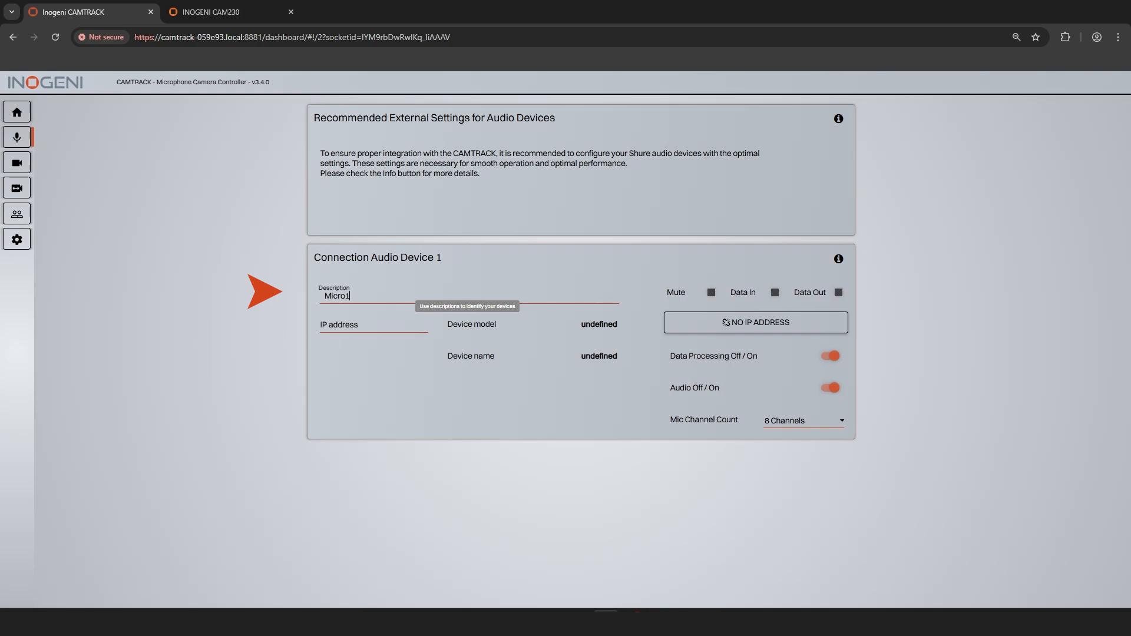
{"action": "left_click", "coordinate": [336, 326]}
{"action": "type", "text": "192.168.1."}
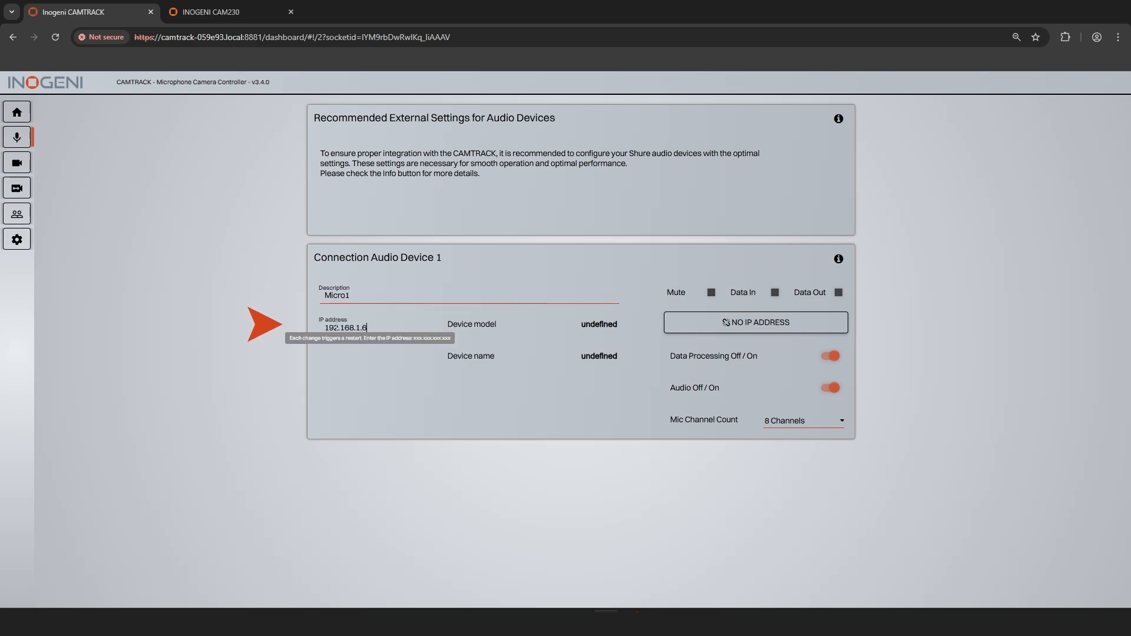
{"action": "type", "text": "94"}
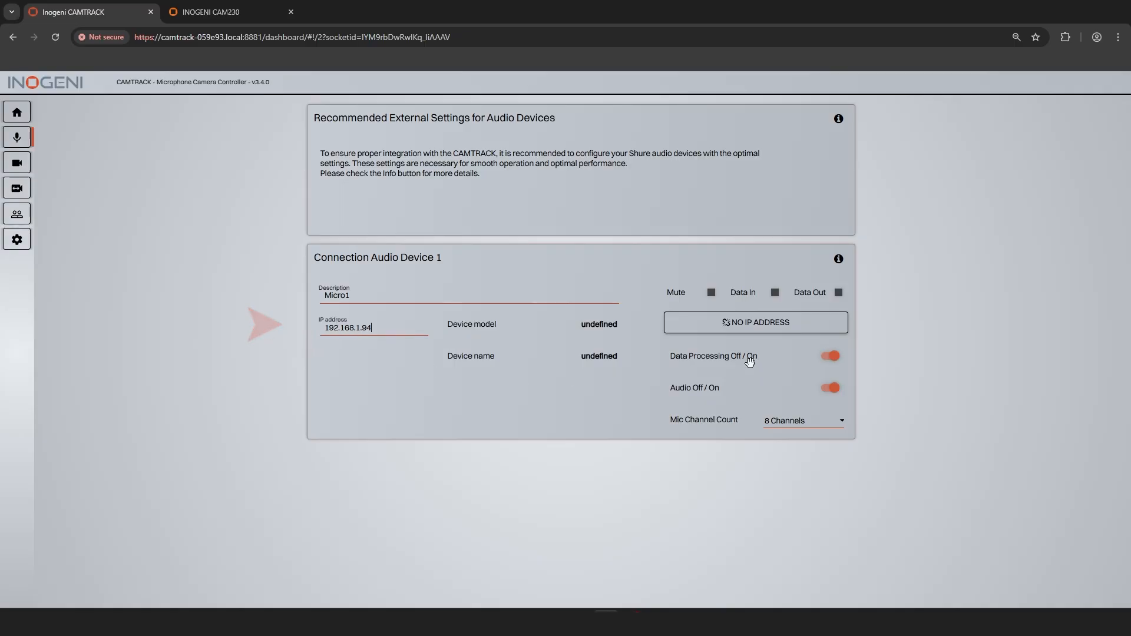
{"action": "left_click", "coordinate": [745, 329]}
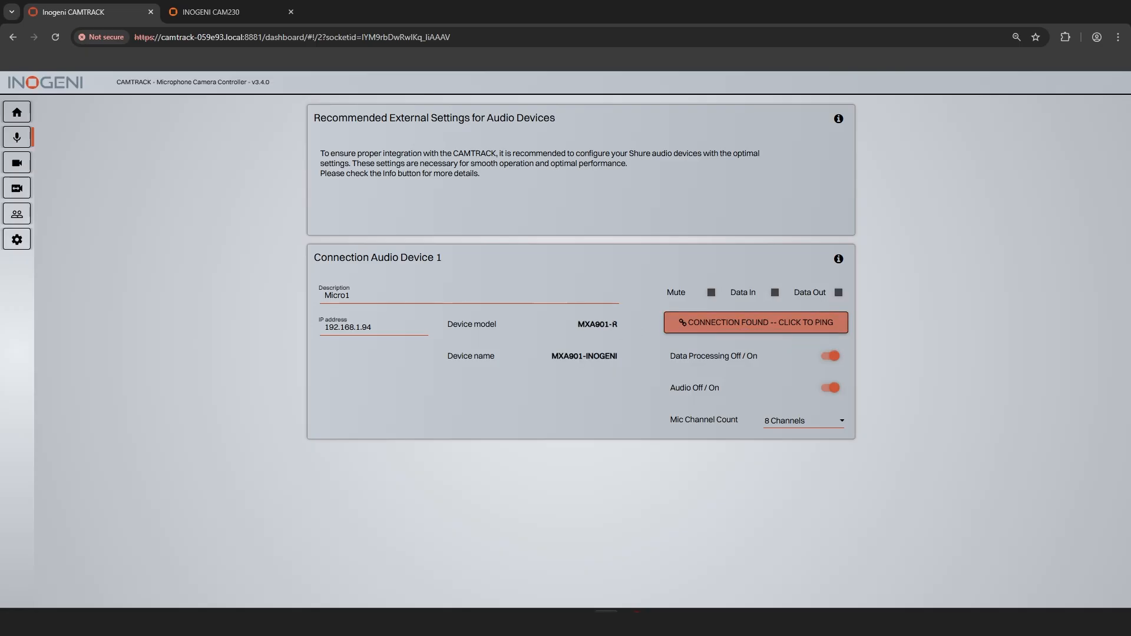
Step: Check audio device 1's model and name, and set its microphone channel count to 11 channels
{"action": "left_click_drag", "start_coordinate": [577, 324], "coordinate": [620, 325]}
{"action": "left_click_drag", "start_coordinate": [552, 356], "coordinate": [620, 357]}
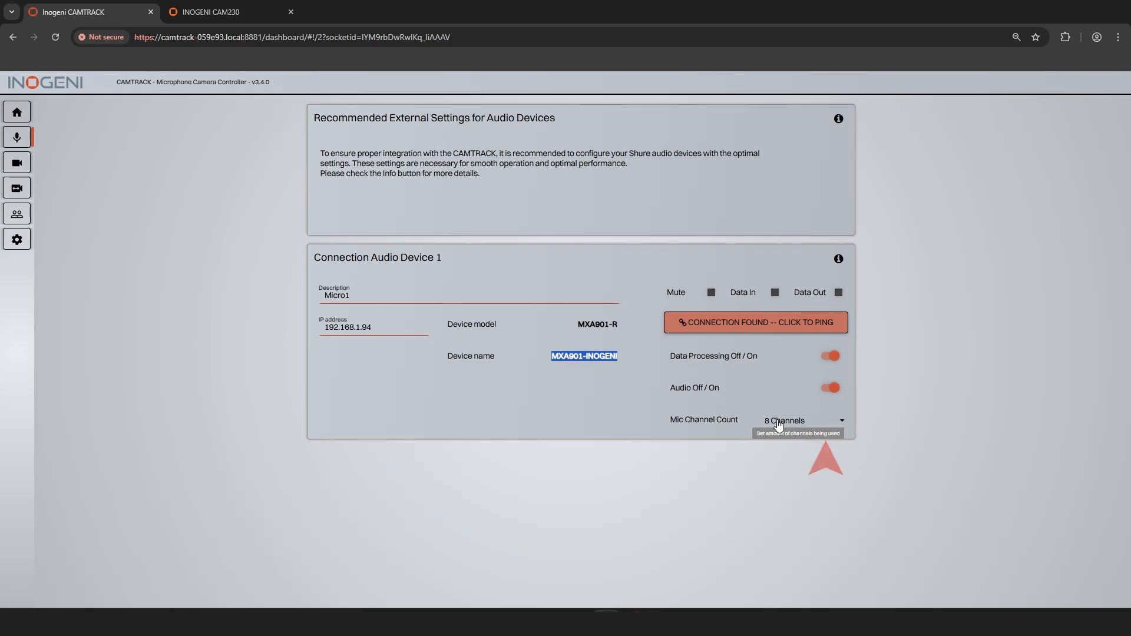
{"action": "left_click", "coordinate": [778, 425]}
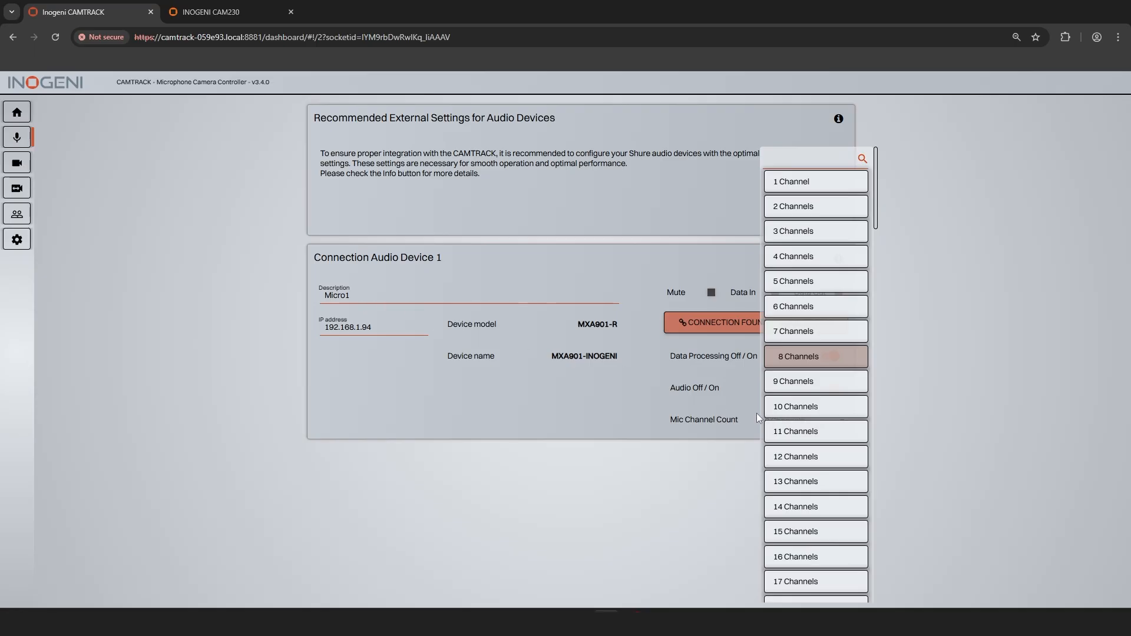
{"action": "left_click", "coordinate": [790, 434]}
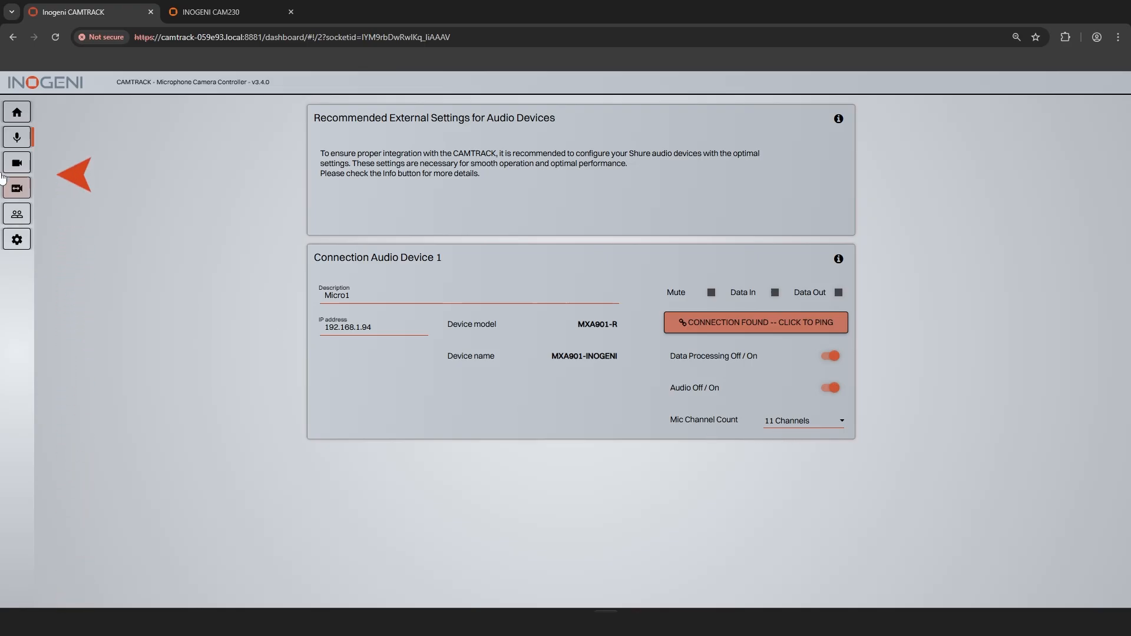
Step: Describe camera device 1 as Panasonic and set its IP address to 192.168.1.211
{"action": "left_click", "coordinate": [17, 163]}
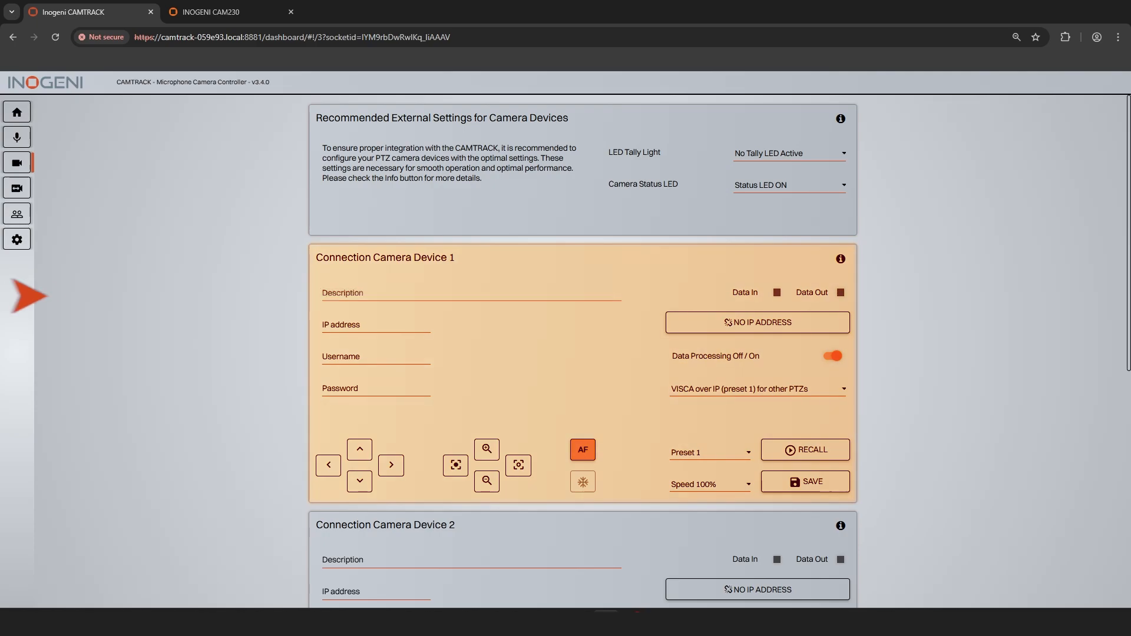
{"action": "left_click", "coordinate": [398, 294]}
{"action": "type", "text": "Panasonic"}
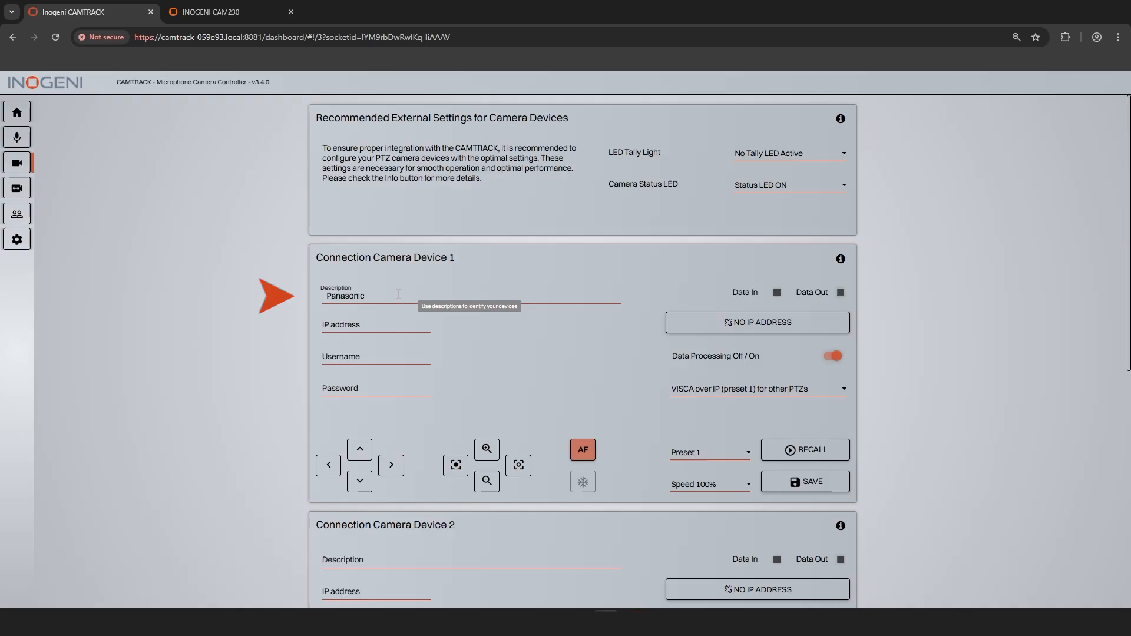
{"action": "left_click", "coordinate": [369, 329]}
{"action": "type", "text": "1"}
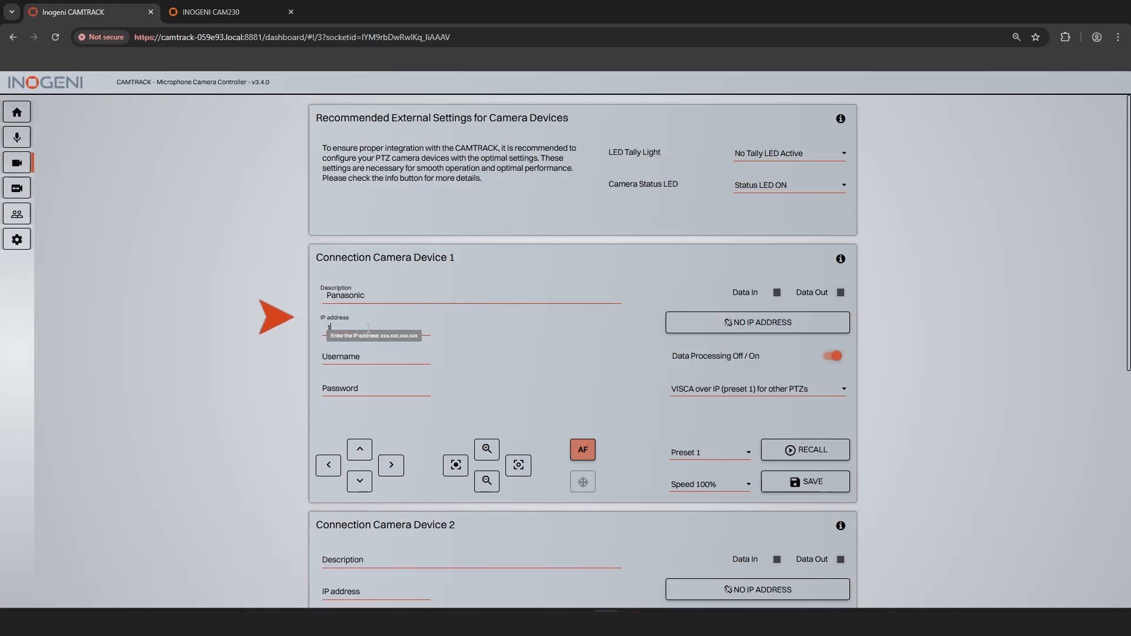
{"action": "type", "text": "92.168.1"}
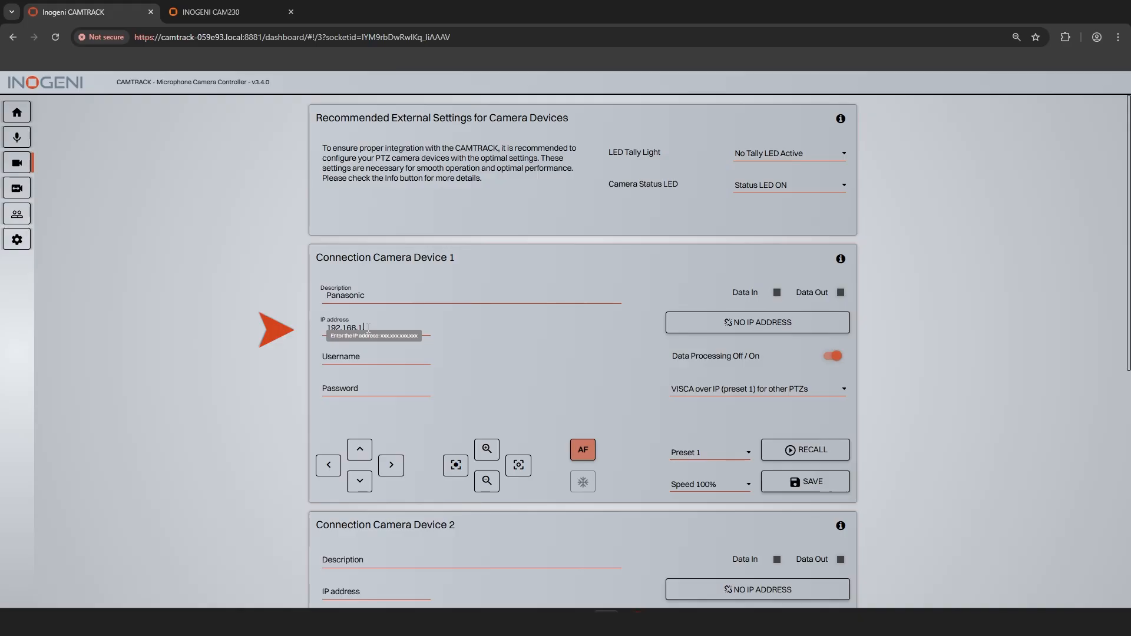
{"action": "type", "text": ".211"}
Step: Enter the username inogeni and the password for camera device 1, and set its protocol to Panasonic PTZ - HTTP Protocol
{"action": "left_click", "coordinate": [346, 358]}
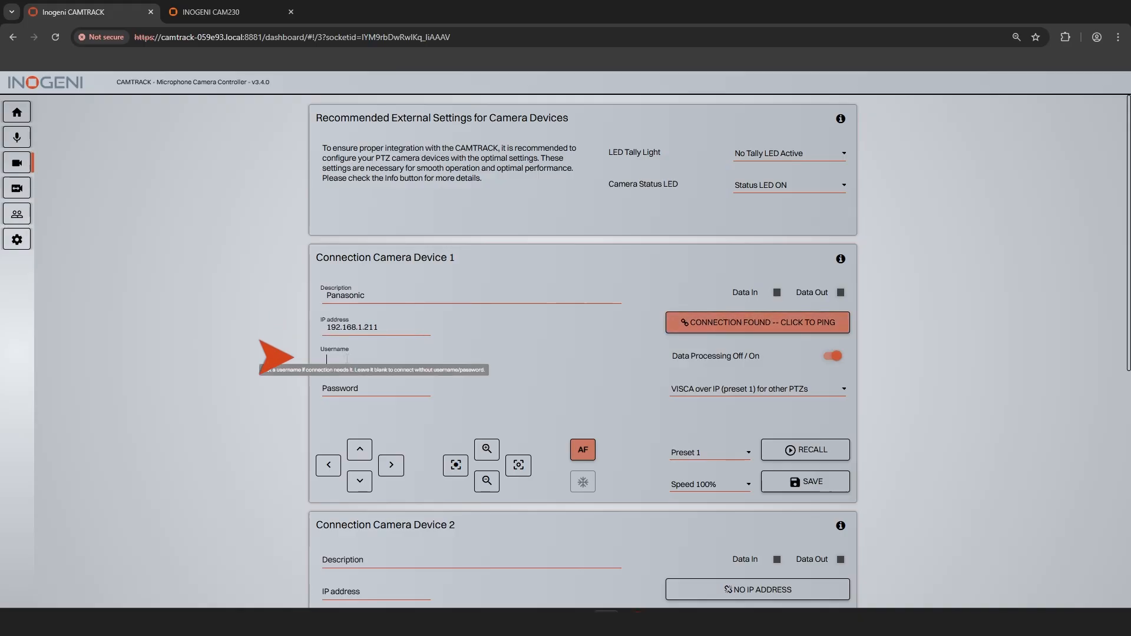
{"action": "type", "text": "inogeni"}
{"action": "left_click", "coordinate": [347, 386]}
{"action": "type", "text": "•"}
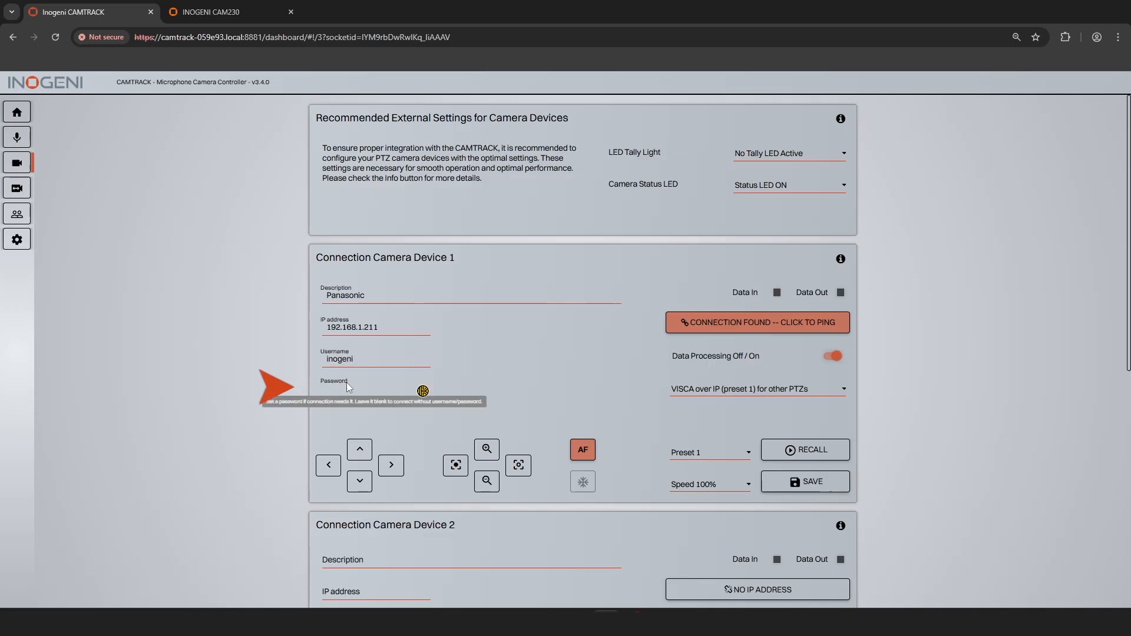
{"action": "type", "text": "••••••••"}
{"action": "left_click", "coordinate": [565, 383]}
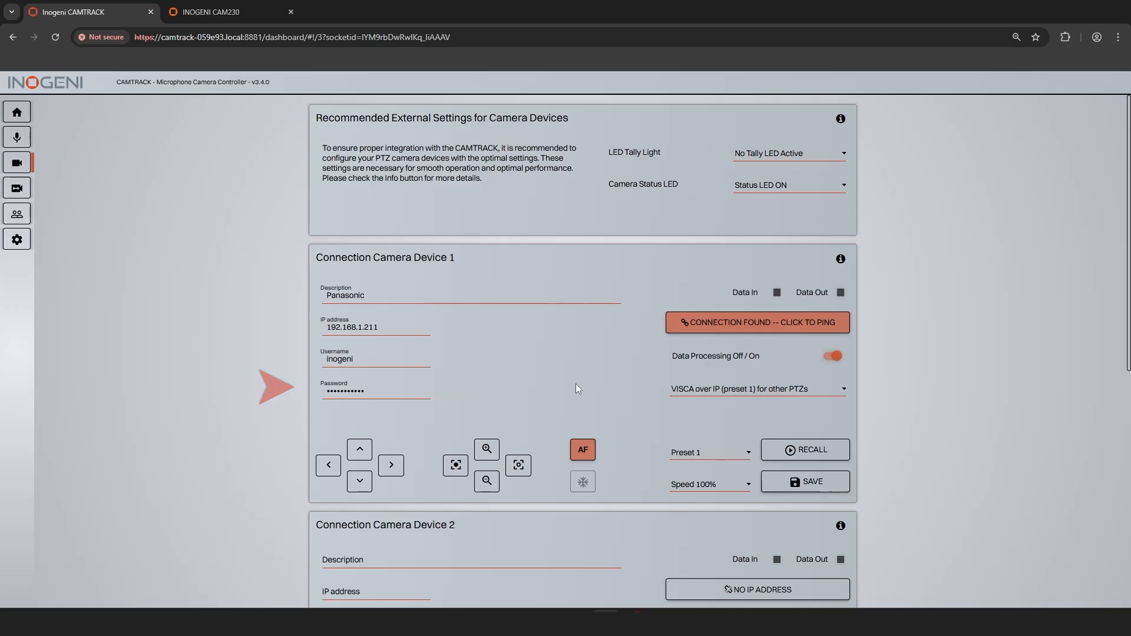
{"action": "left_click", "coordinate": [708, 396]}
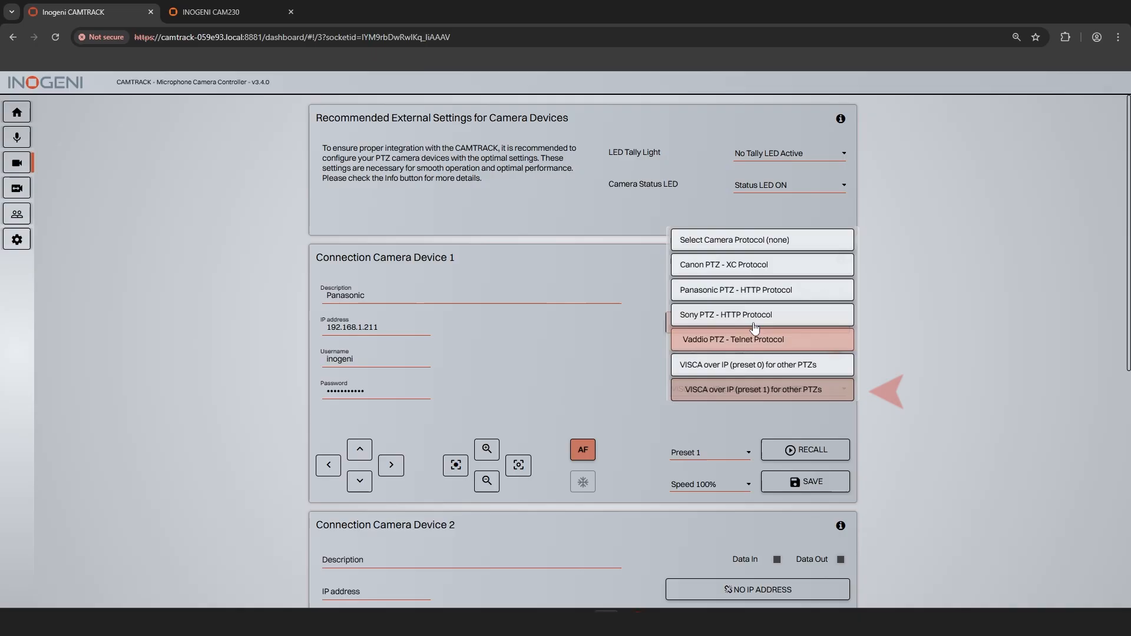
{"action": "left_click", "coordinate": [706, 294]}
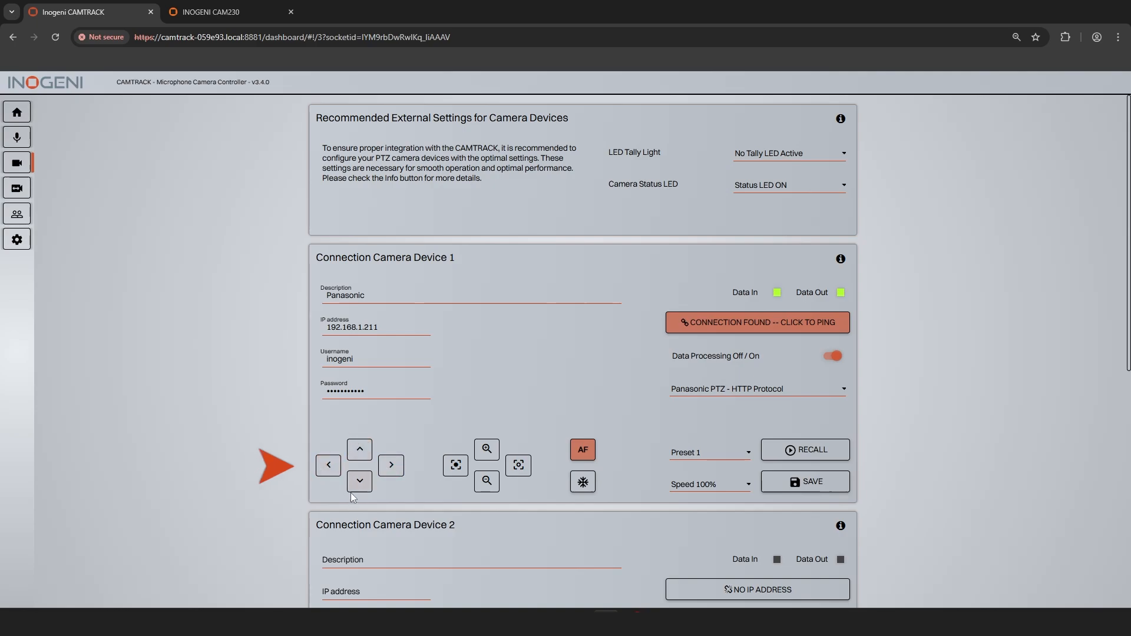
Step: Set up camera device 2 as PTZ Optics at 192.168.1.212 with username admin, its password and VISCA over IP (preset 0) for other PTZs
{"action": "scroll", "coordinate": [468, 378], "scroll_direction": "down", "scroll_amount": 3}
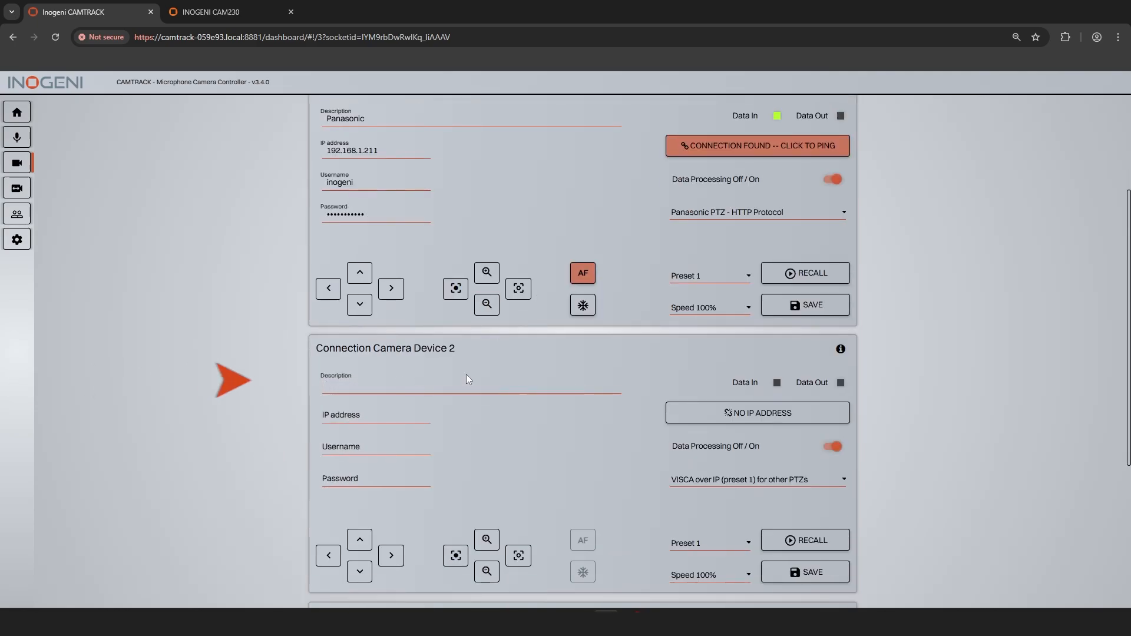
{"action": "left_click", "coordinate": [396, 419]}
{"action": "type", "text": "192.168.1.212"}
{"action": "key", "text": "Tab"}
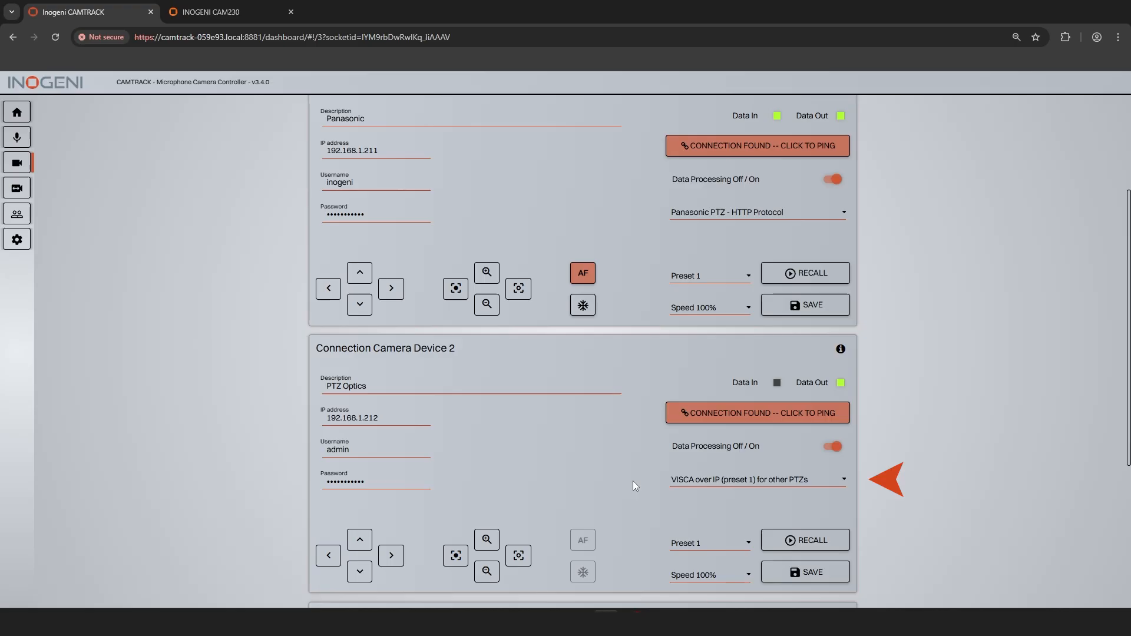
{"action": "left_click", "coordinate": [701, 480]}
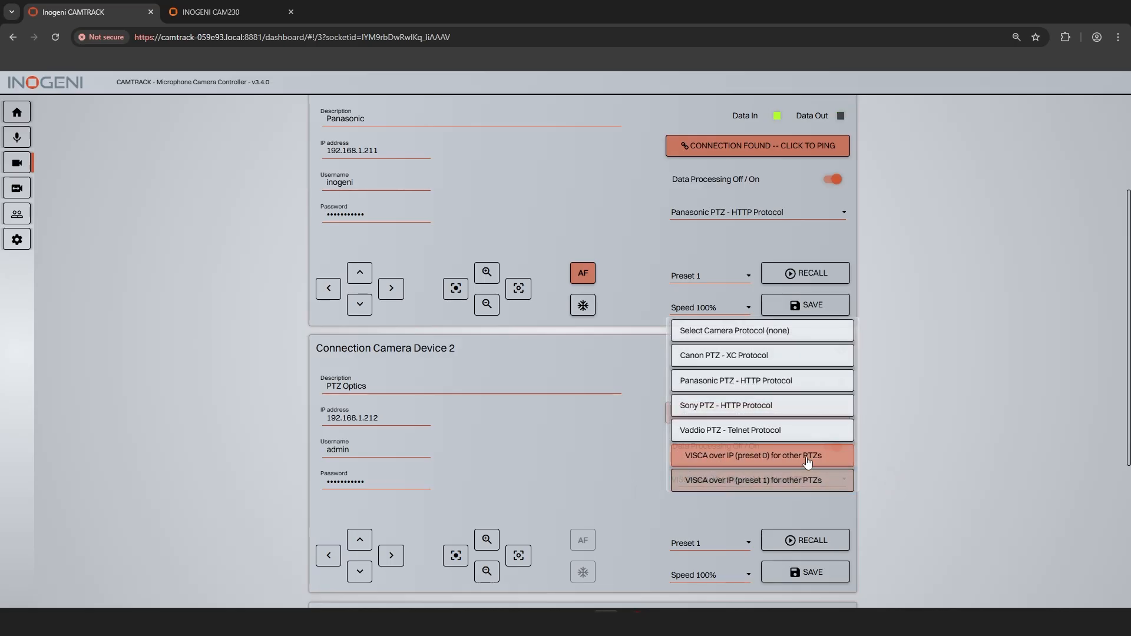
{"action": "left_click", "coordinate": [750, 463]}
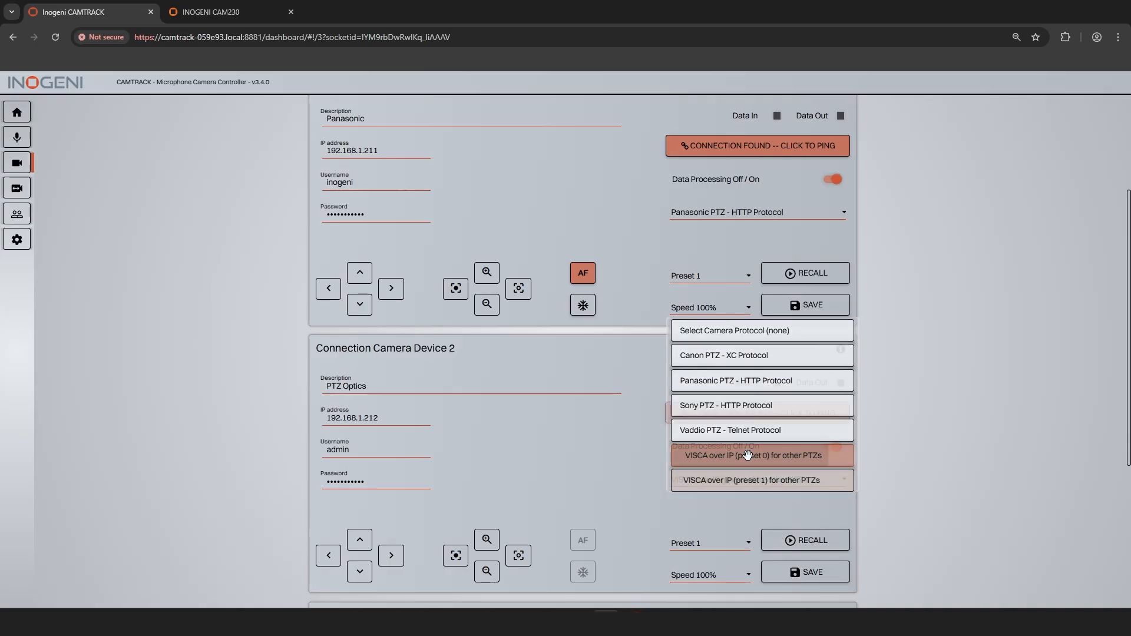
Step: Set up camera device 3 as Canon at 192.168.1.213 with username inogeni, its password and Canon PTZ - XC Protocol, and test tilting it up
{"action": "scroll", "coordinate": [586, 462], "scroll_direction": "down", "scroll_amount": 2}
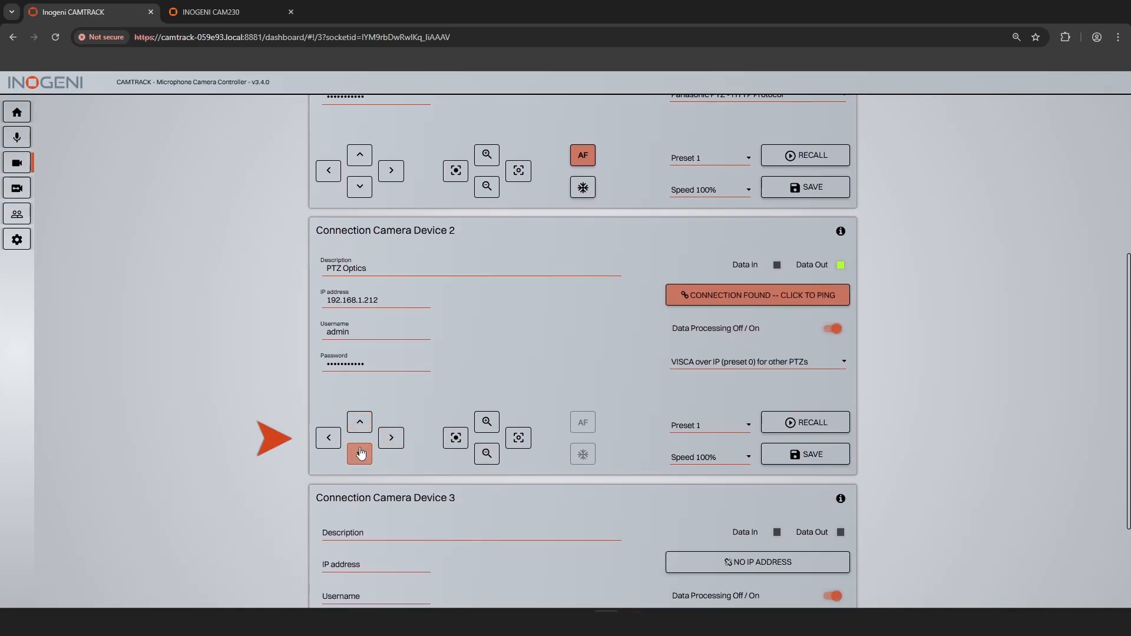
{"action": "scroll", "coordinate": [521, 306], "scroll_direction": "down", "scroll_amount": 2}
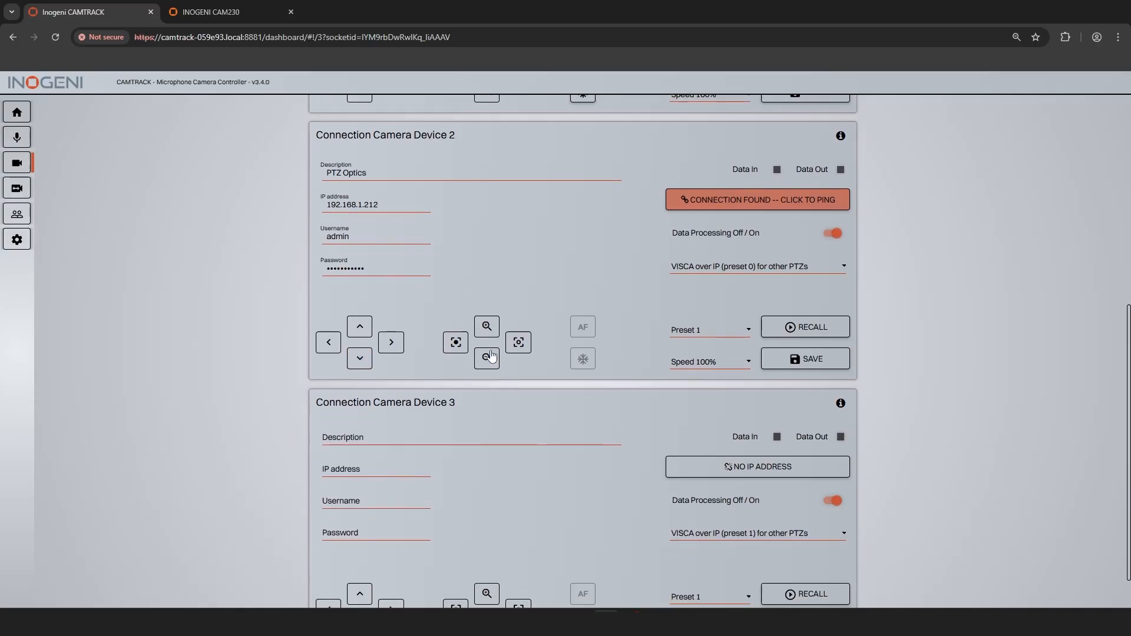
{"action": "left_click", "coordinate": [365, 413]}
{"action": "type", "text": "Canon"}
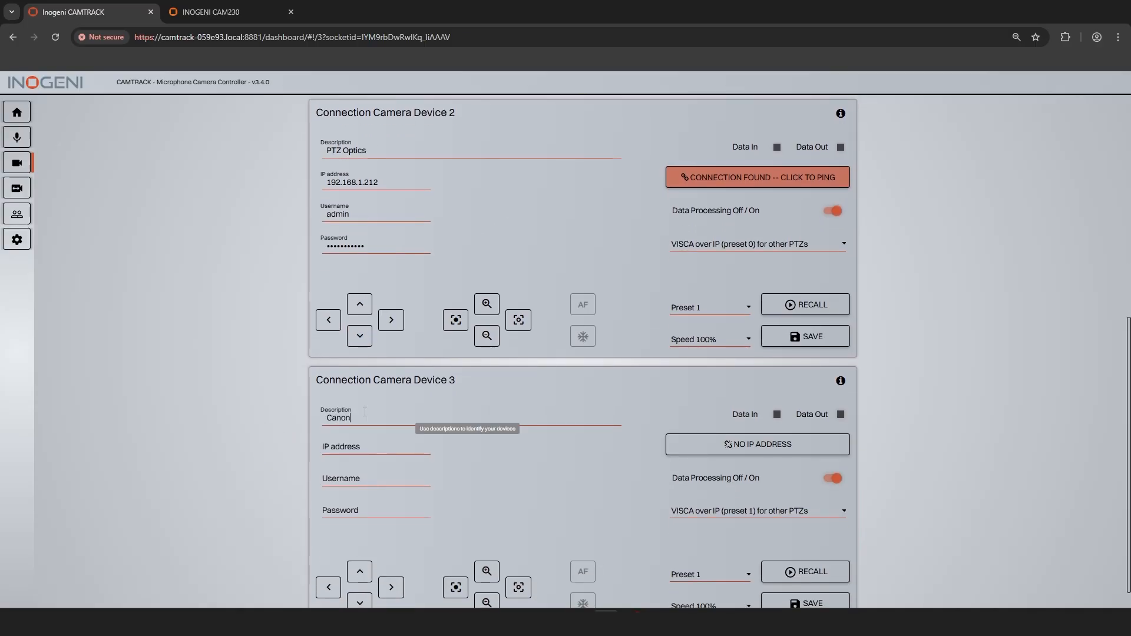
{"action": "key", "text": "Tab"}
{"action": "left_click", "coordinate": [695, 510]}
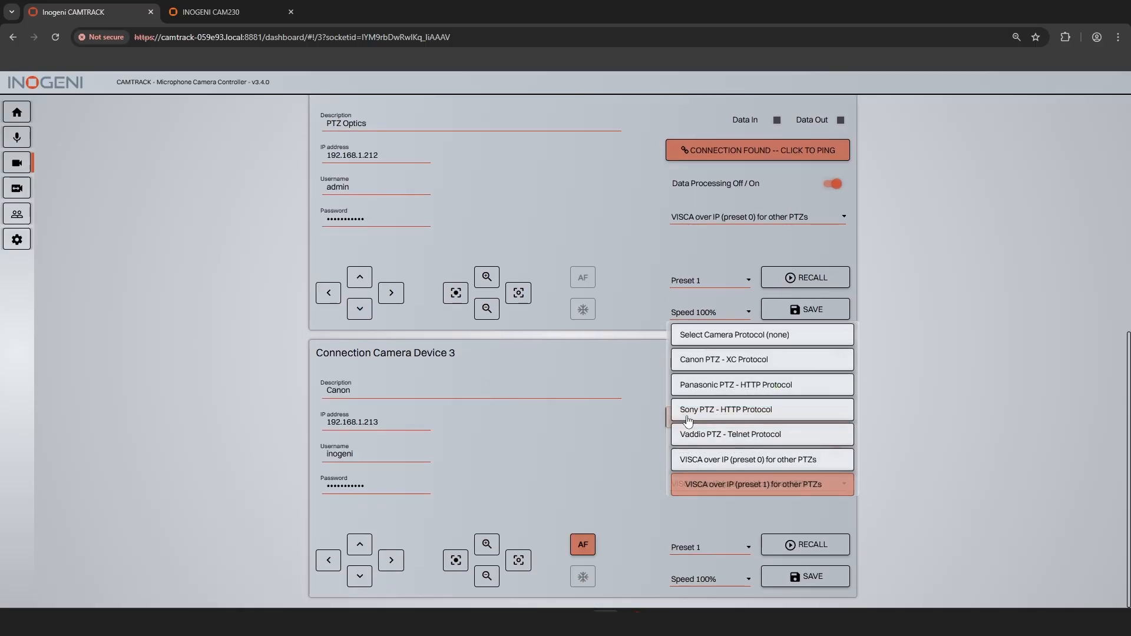
{"action": "left_click", "coordinate": [699, 360]}
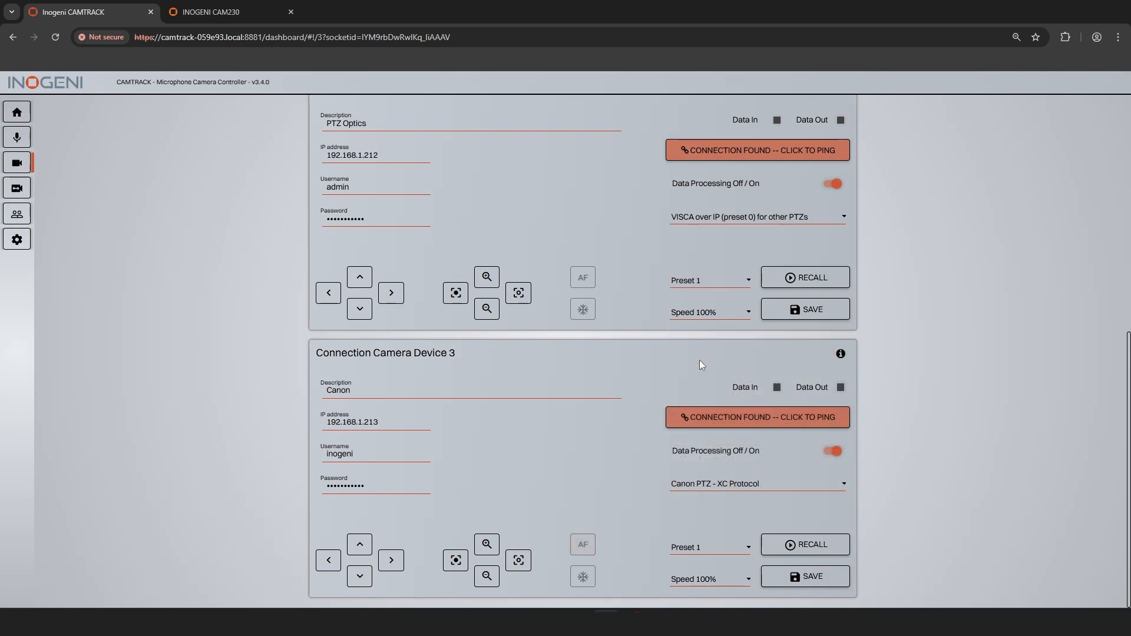
{"action": "left_click", "coordinate": [360, 543]}
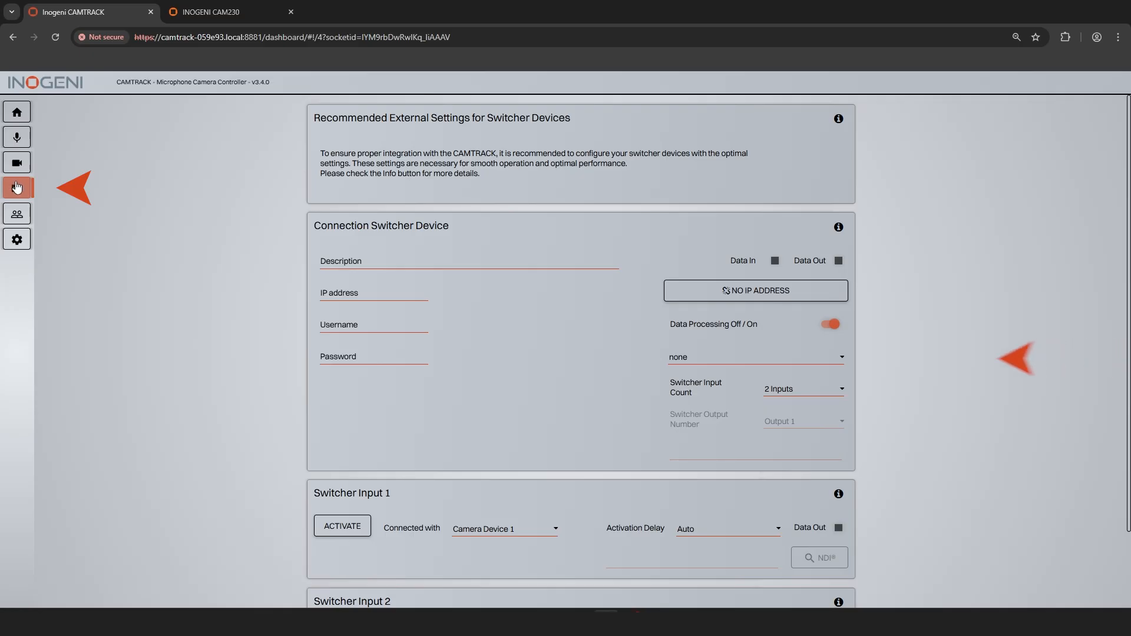
Step: Set the switcher device type to Inogeni CAM230 with 3 inputs and describe it as CAM230
{"action": "left_click", "coordinate": [693, 363]}
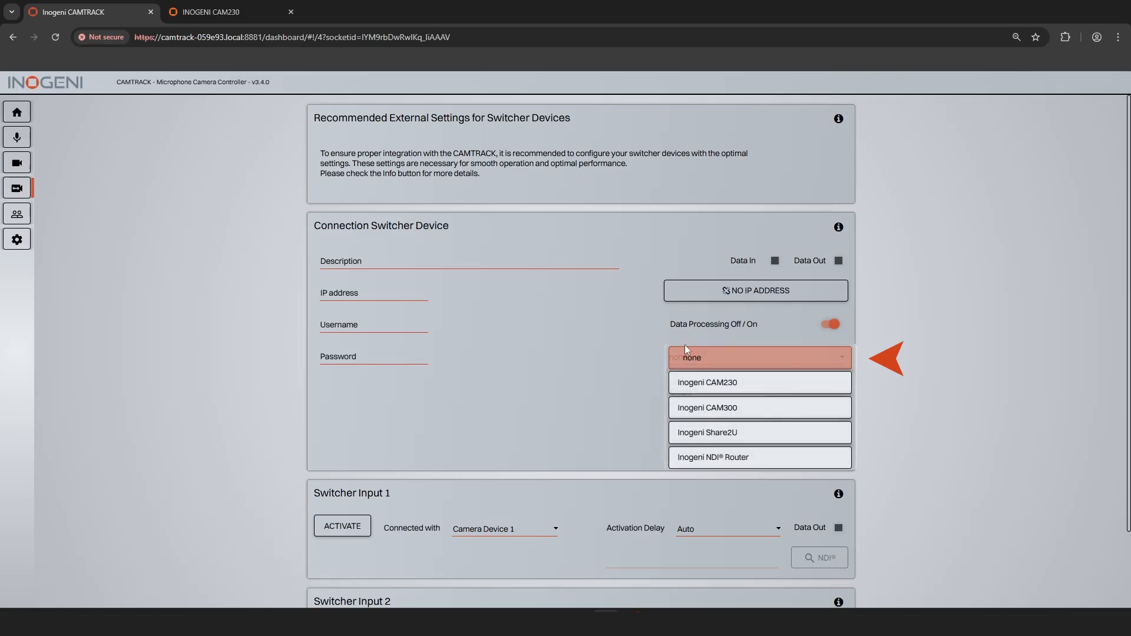
{"action": "left_click", "coordinate": [822, 390]}
{"action": "left_click", "coordinate": [822, 391]}
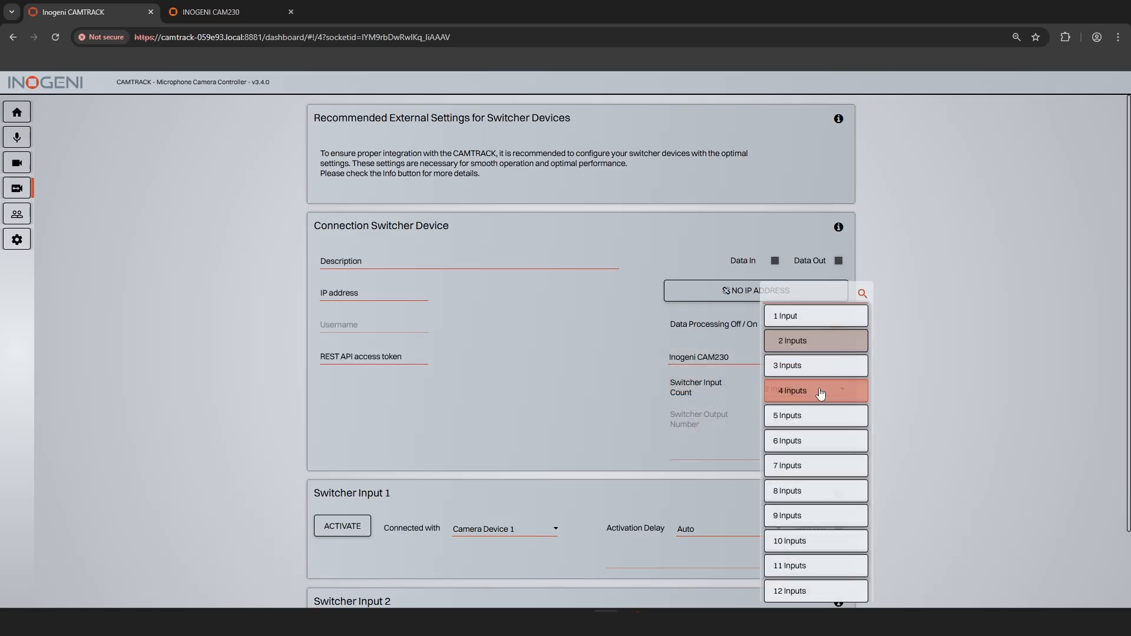
{"action": "left_click", "coordinate": [795, 365]}
{"action": "left_click", "coordinate": [351, 261]}
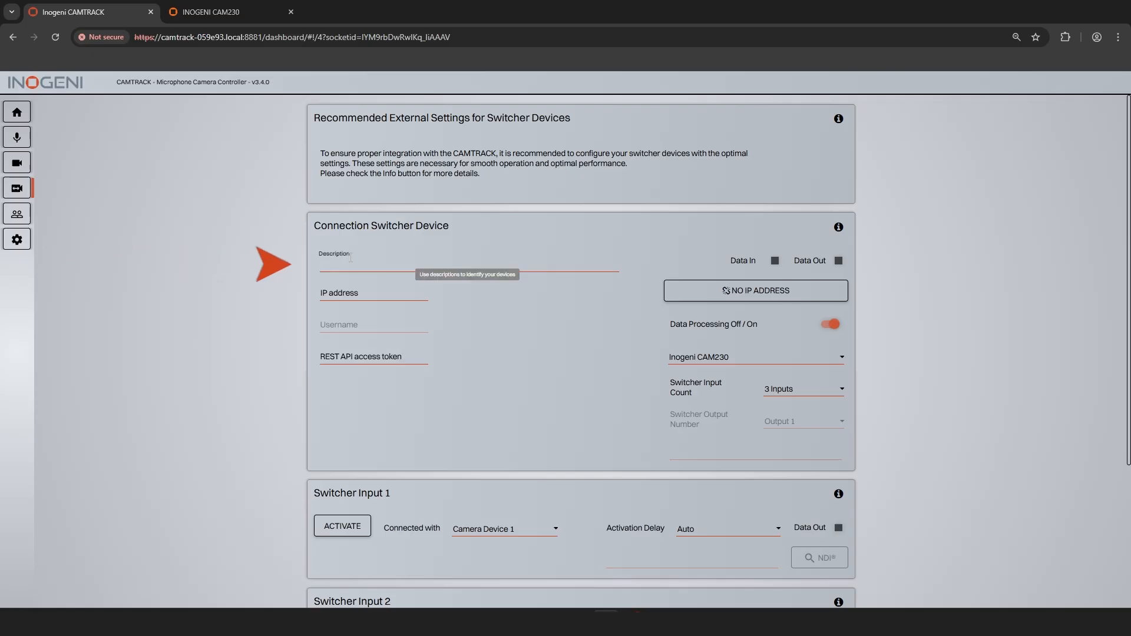
{"action": "type", "text": "CAM230"}
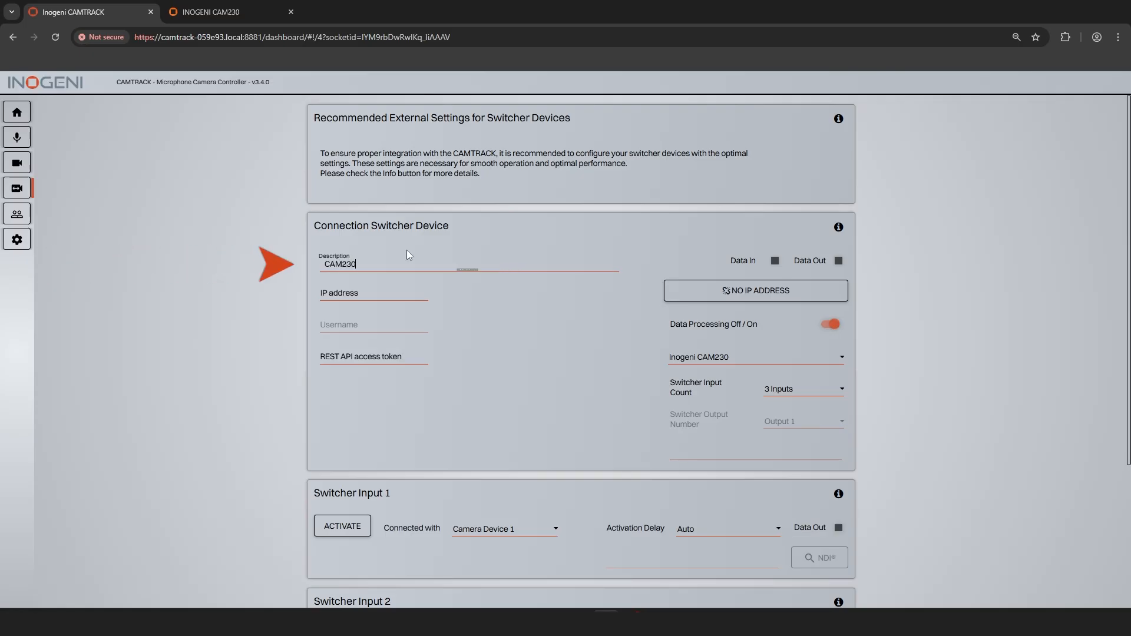
Step: Set the switcher device's IP address to 192.168.1.210 and check its connection
{"action": "left_click", "coordinate": [360, 298]}
{"action": "type", "text": "192.16"}
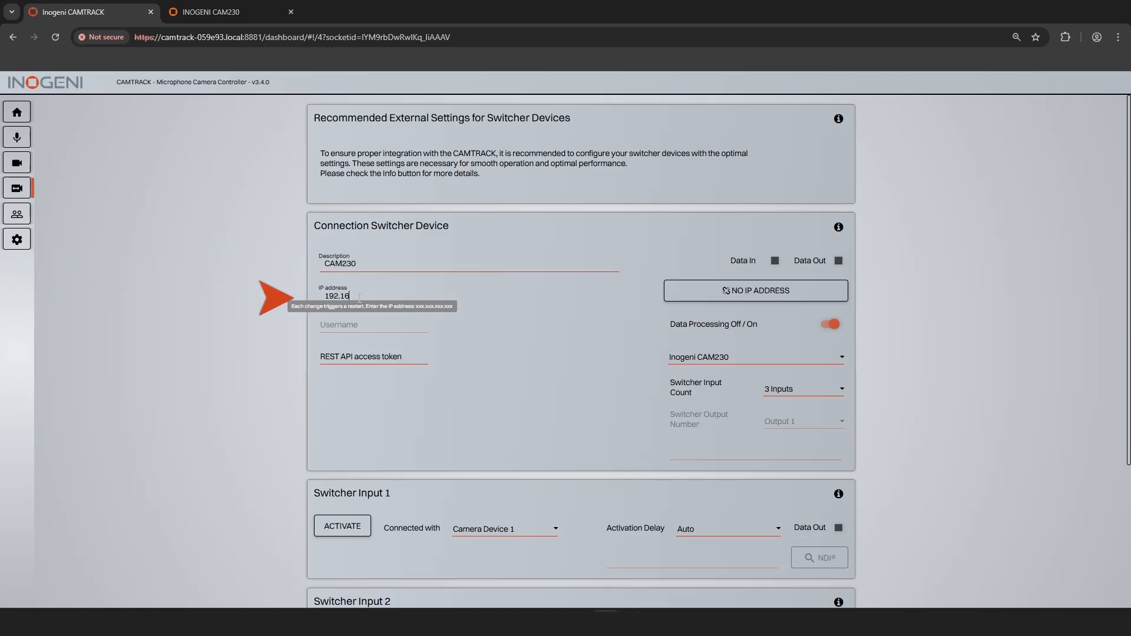
{"action": "type", "text": "8.1.210"}
{"action": "left_click", "coordinate": [743, 300]}
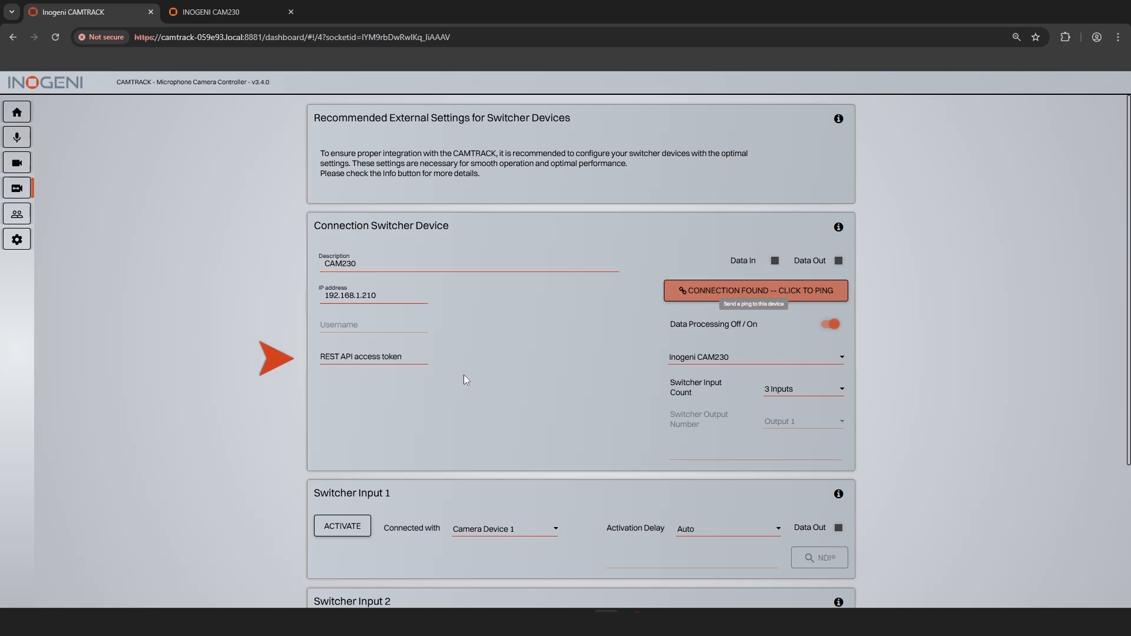
Step: Get the current REST API access token from the CAM230 web page and paste it into the switcher's REST API access token field
{"action": "left_click", "coordinate": [353, 359]}
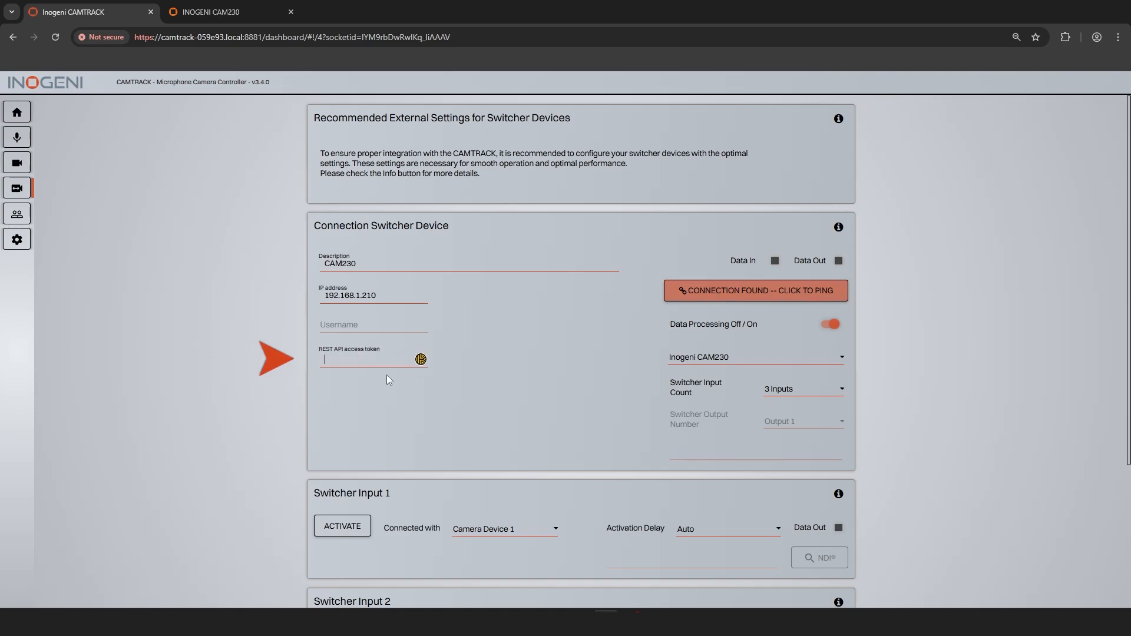
{"action": "left_click", "coordinate": [199, 13]}
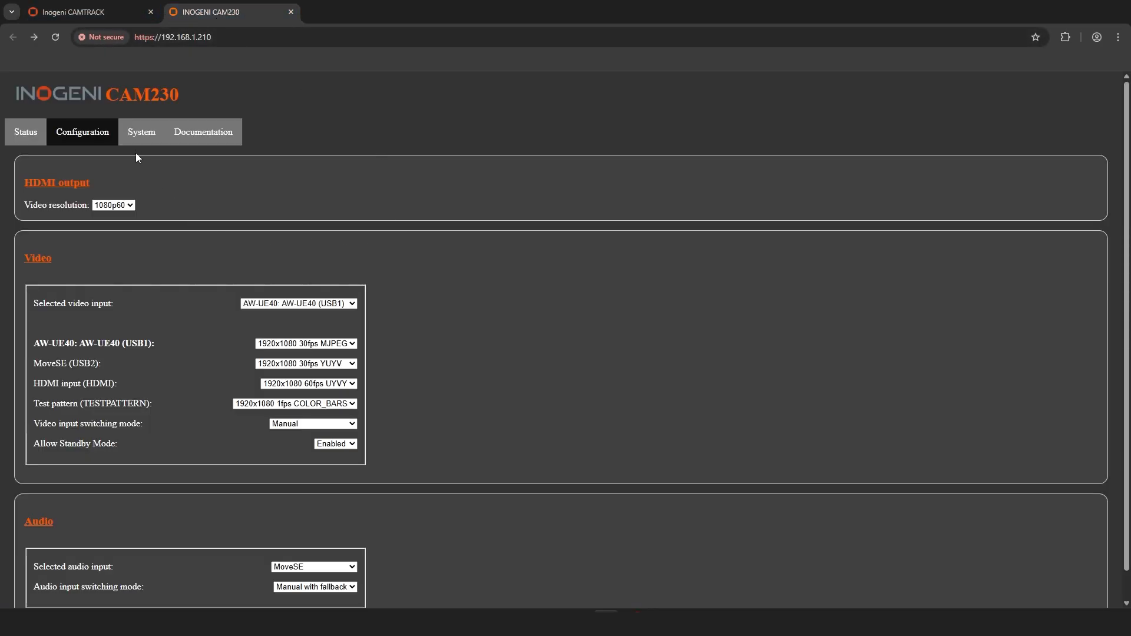
{"action": "left_click", "coordinate": [140, 133]}
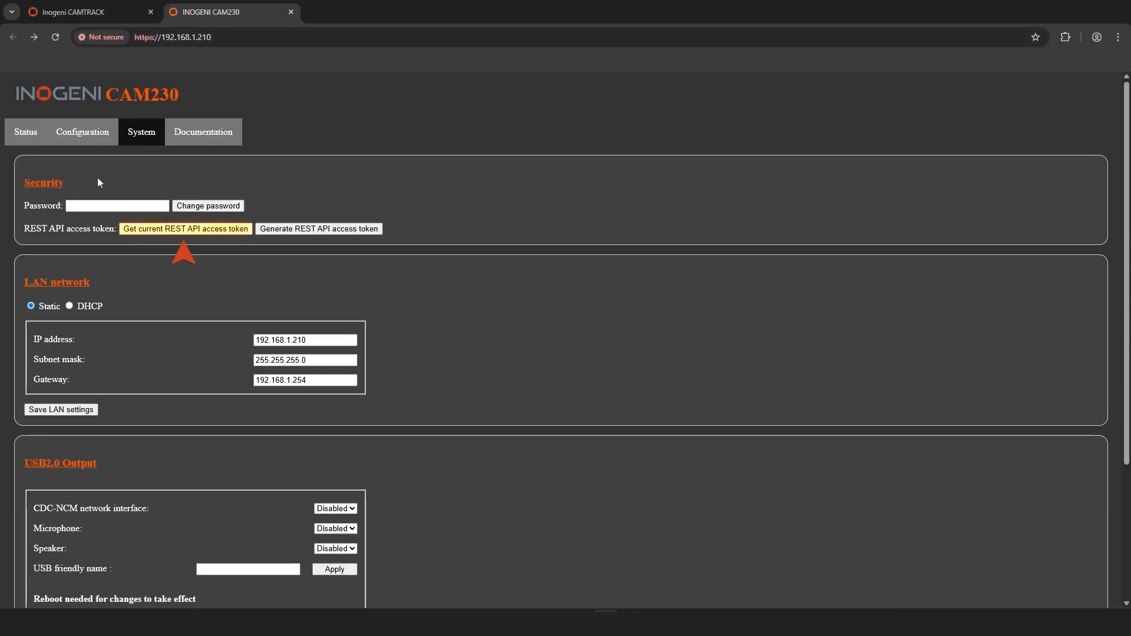
{"action": "left_click", "coordinate": [148, 231]}
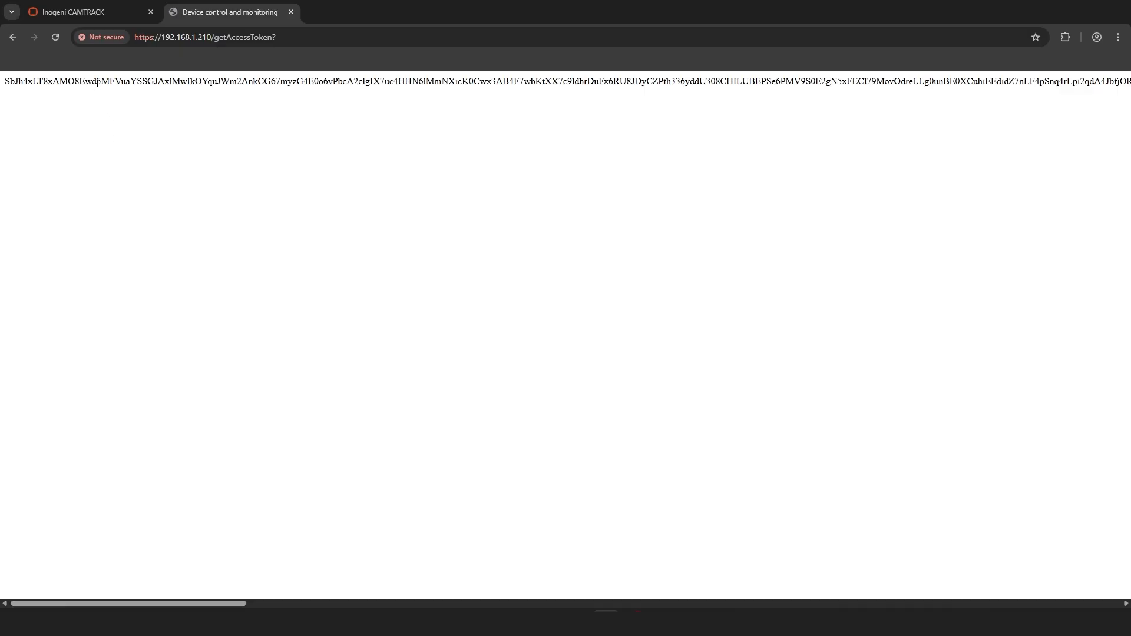
{"action": "double_click", "coordinate": [98, 82]}
{"action": "key", "text": "ctrl+c"}
{"action": "left_click", "coordinate": [95, 13]}
{"action": "key", "text": "ctrl+v"}
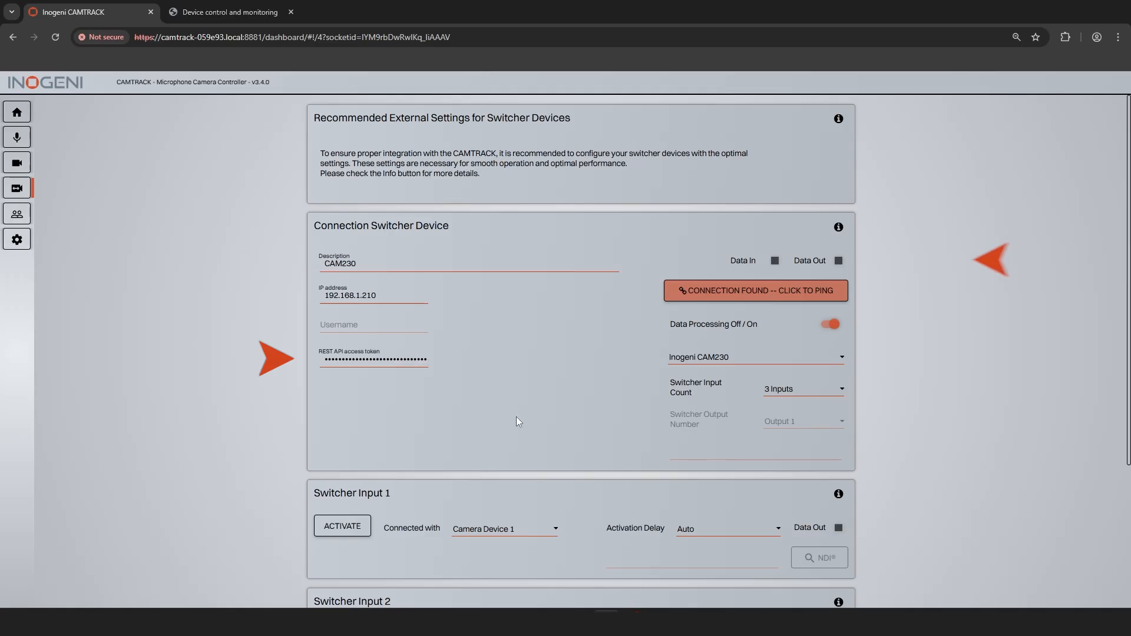
Step: Set the activation delay of switcher inputs 1, 2 and 3 to 500ms
{"action": "scroll", "coordinate": [513, 381], "scroll_direction": "down", "scroll_amount": 3}
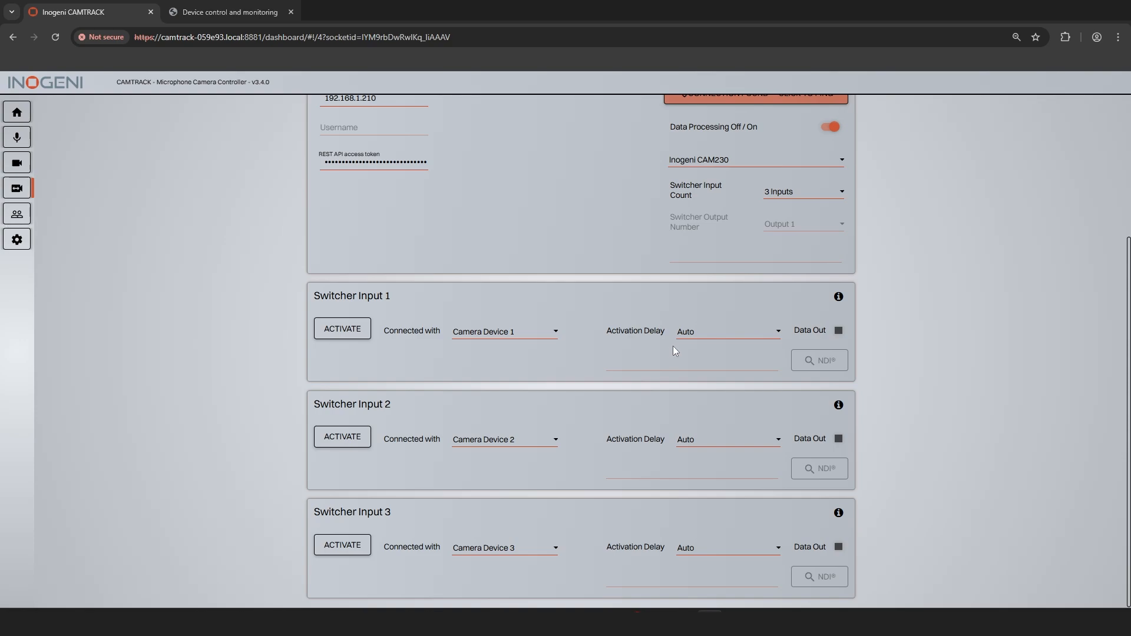
{"action": "left_click", "coordinate": [701, 333]}
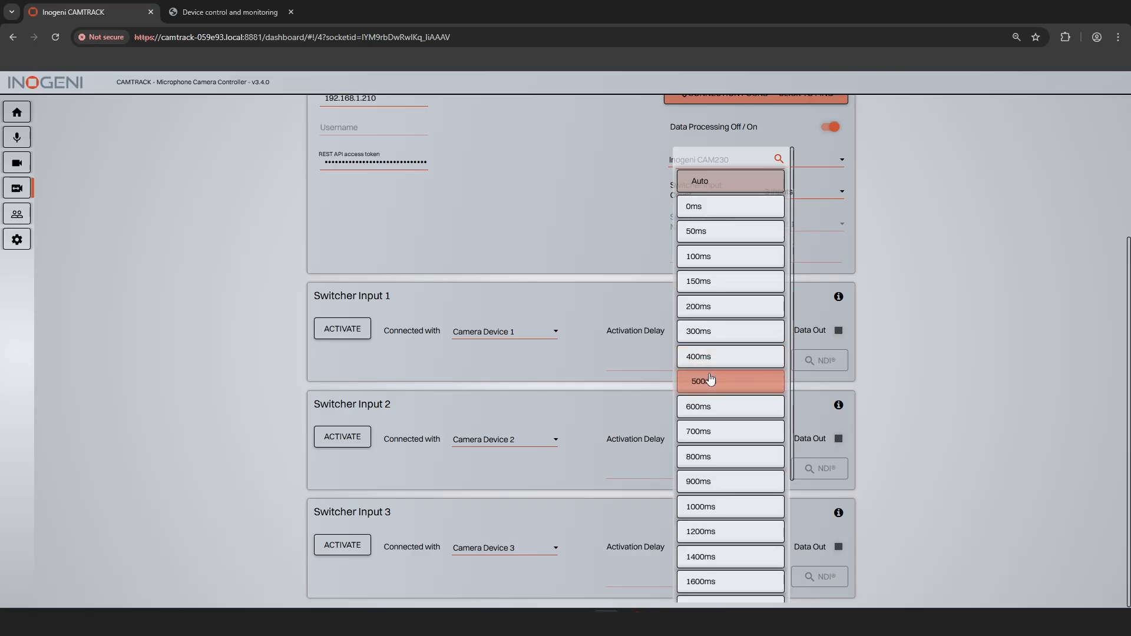
{"action": "left_click", "coordinate": [711, 380]}
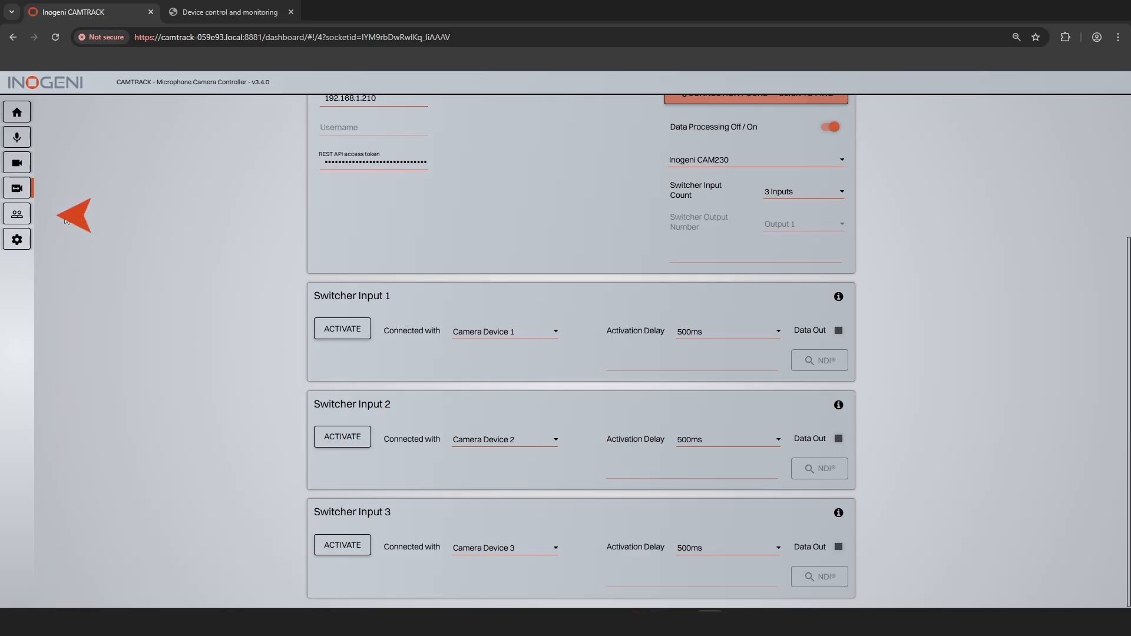
Step: In the channel table setup, assign camera 3 to View A of the No Microphone Active channel
{"action": "left_click", "coordinate": [16, 214]}
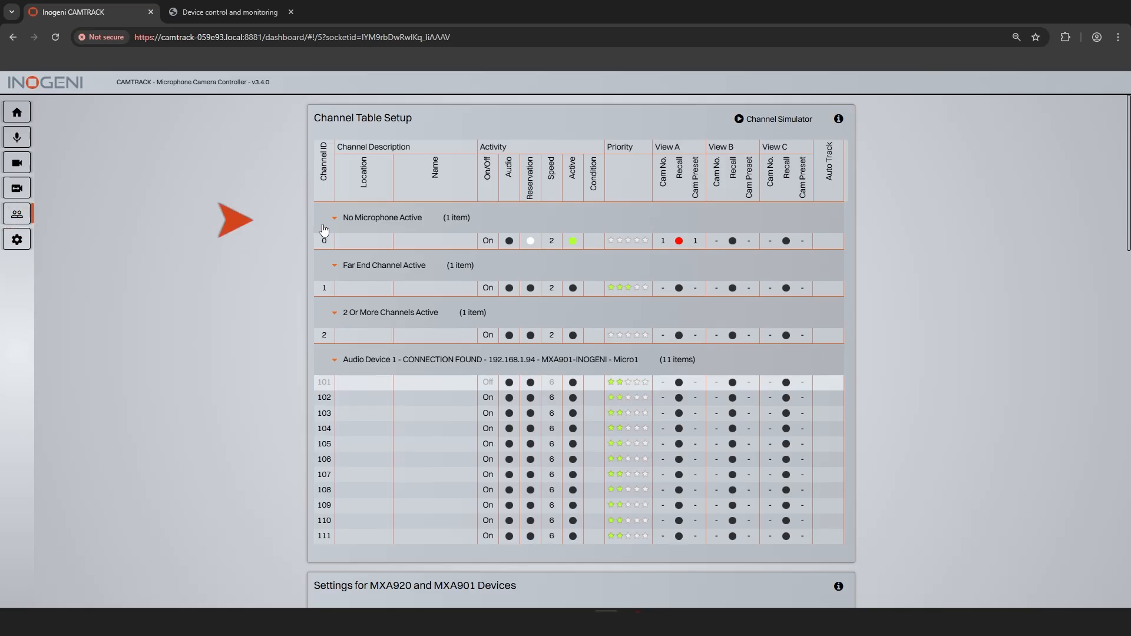
{"action": "left_click", "coordinate": [400, 240]}
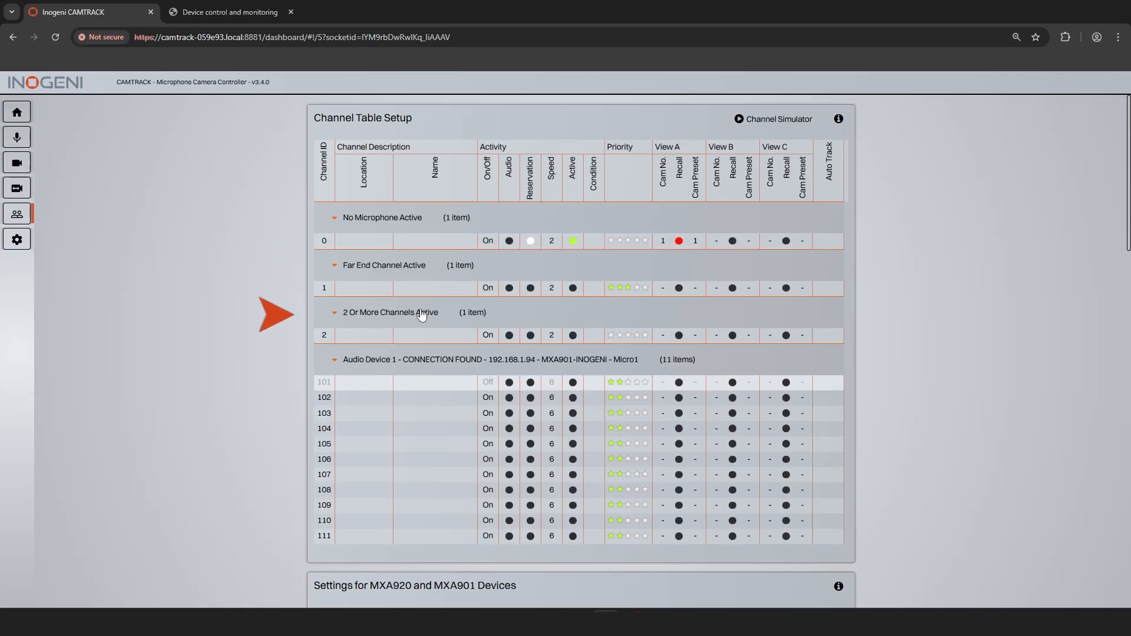
{"action": "left_click", "coordinate": [318, 288]}
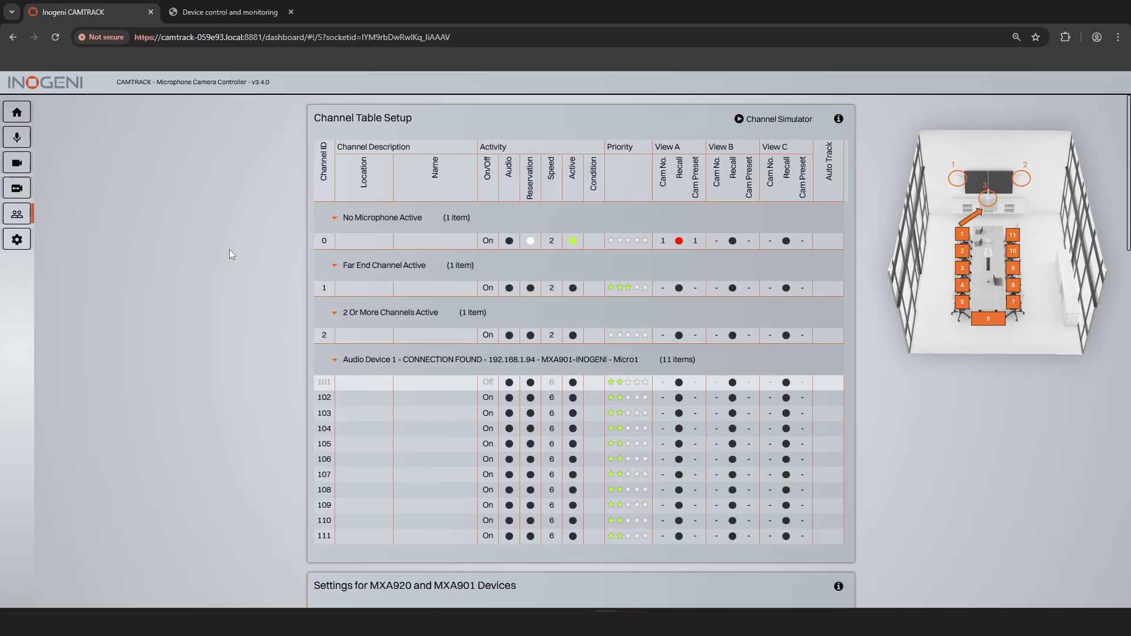
{"action": "left_click", "coordinate": [663, 241]}
{"action": "left_click", "coordinate": [662, 309]}
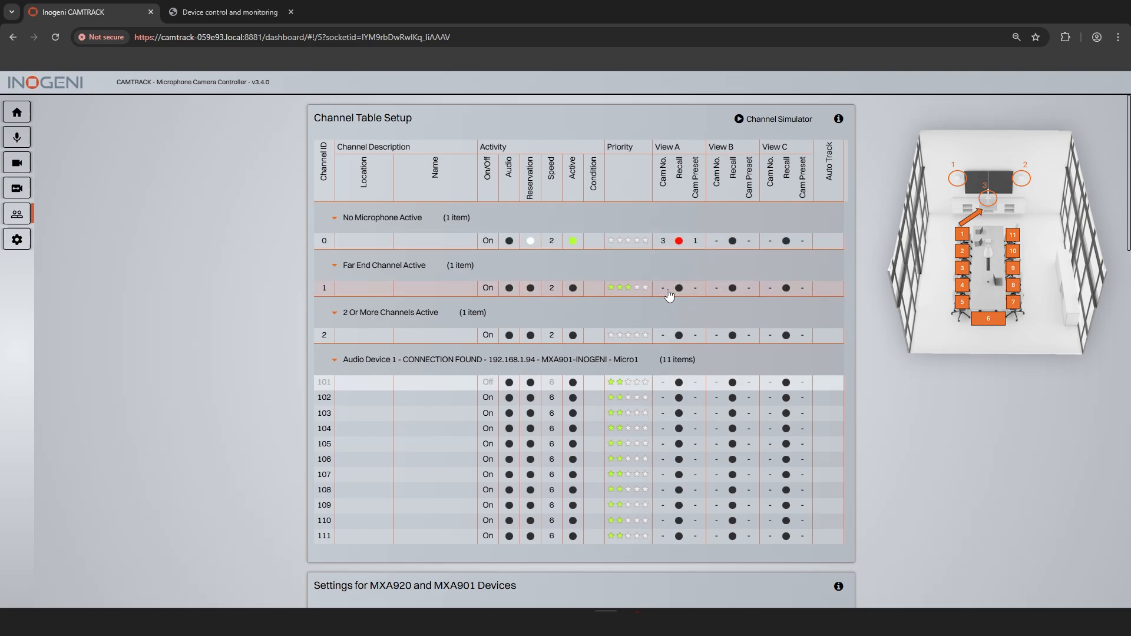
Step: Assign camera 3 with preset 1 in View A to the Far End Channel Active and 2 Or More Channels Active rows
{"action": "left_click", "coordinate": [663, 288]}
{"action": "left_click", "coordinate": [673, 358]}
{"action": "left_click", "coordinate": [695, 288]}
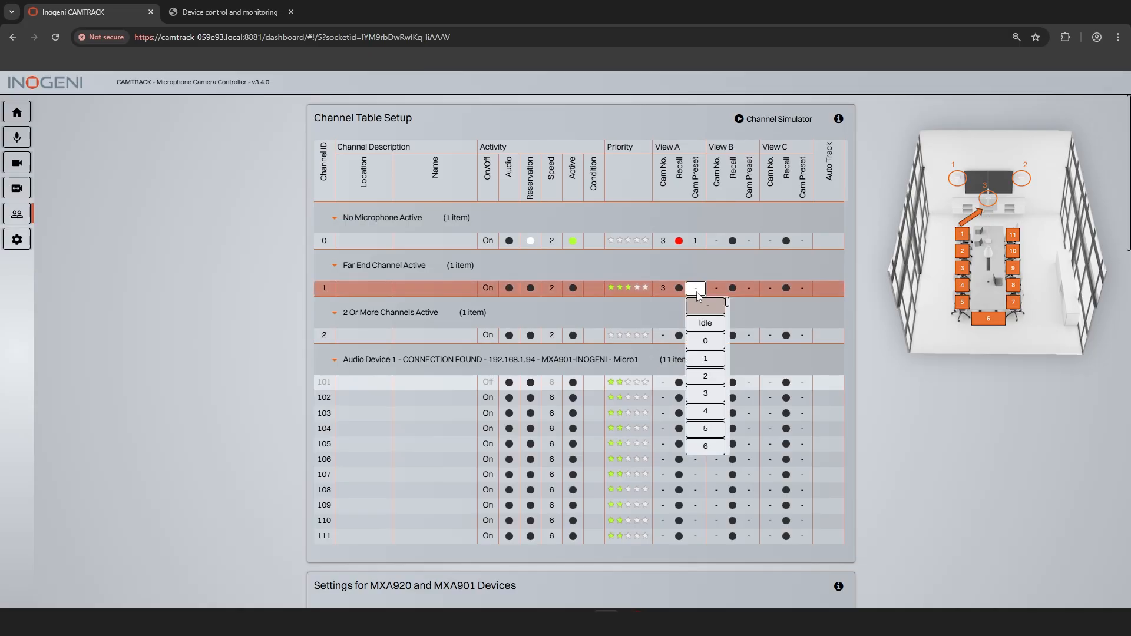
{"action": "left_click", "coordinate": [707, 359]}
{"action": "left_click", "coordinate": [662, 335]}
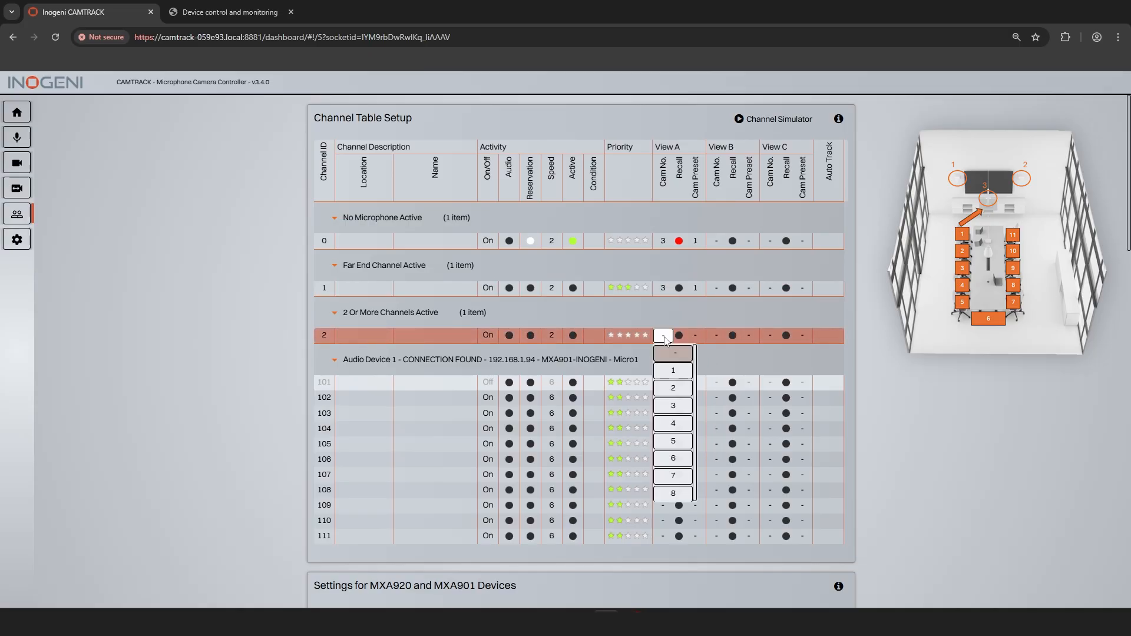
{"action": "left_click", "coordinate": [680, 406]}
{"action": "left_click", "coordinate": [695, 335]}
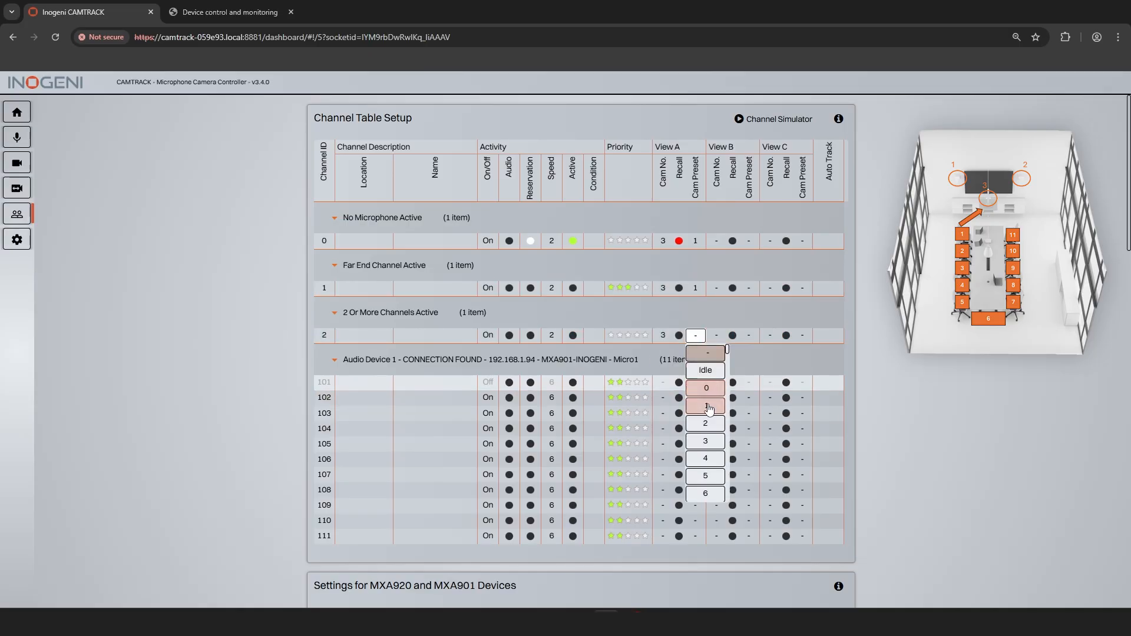
{"action": "left_click", "coordinate": [708, 406]}
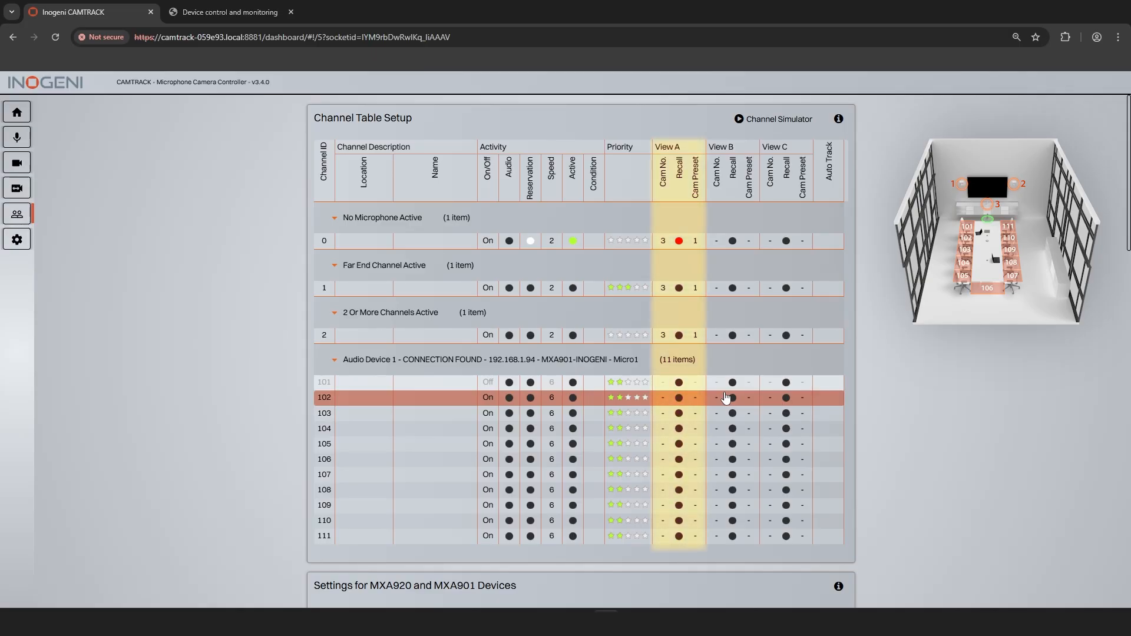
Step: Set the View A camera of channel 101 to 2 and fill it down to all following channels of the device
{"action": "left_click", "coordinate": [665, 389]}
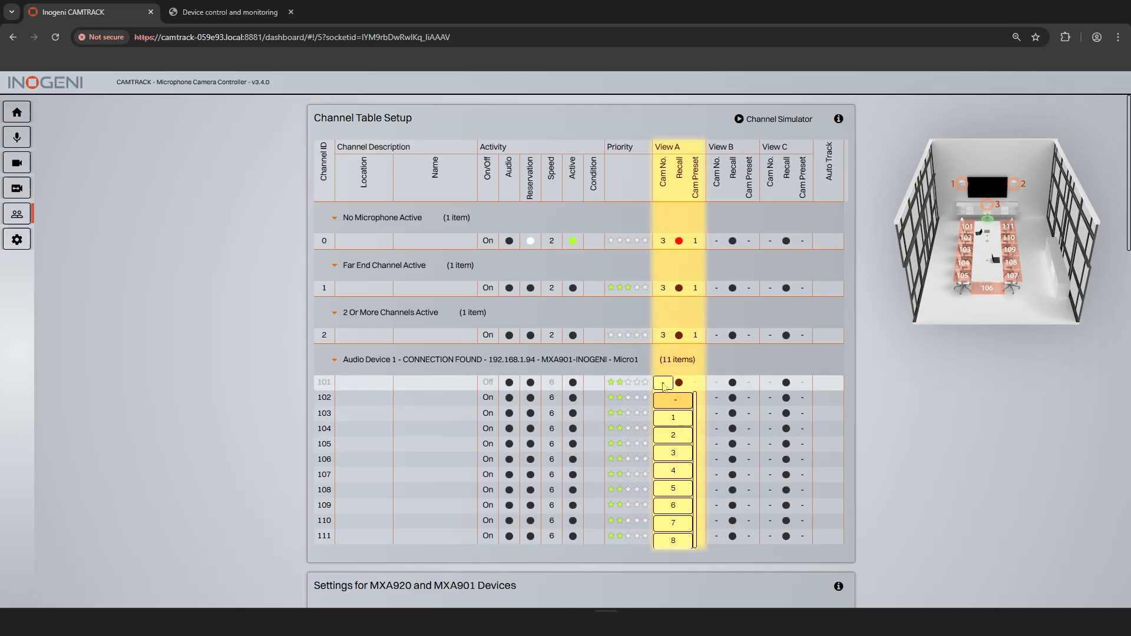
{"action": "left_click", "coordinate": [674, 436]}
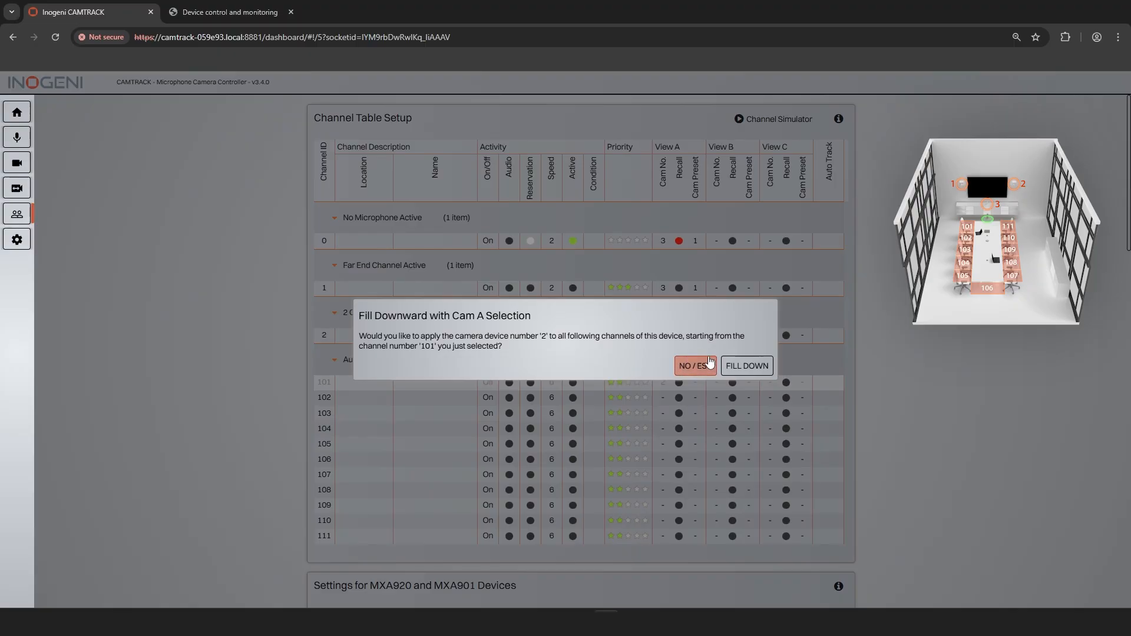
{"action": "left_click", "coordinate": [757, 368]}
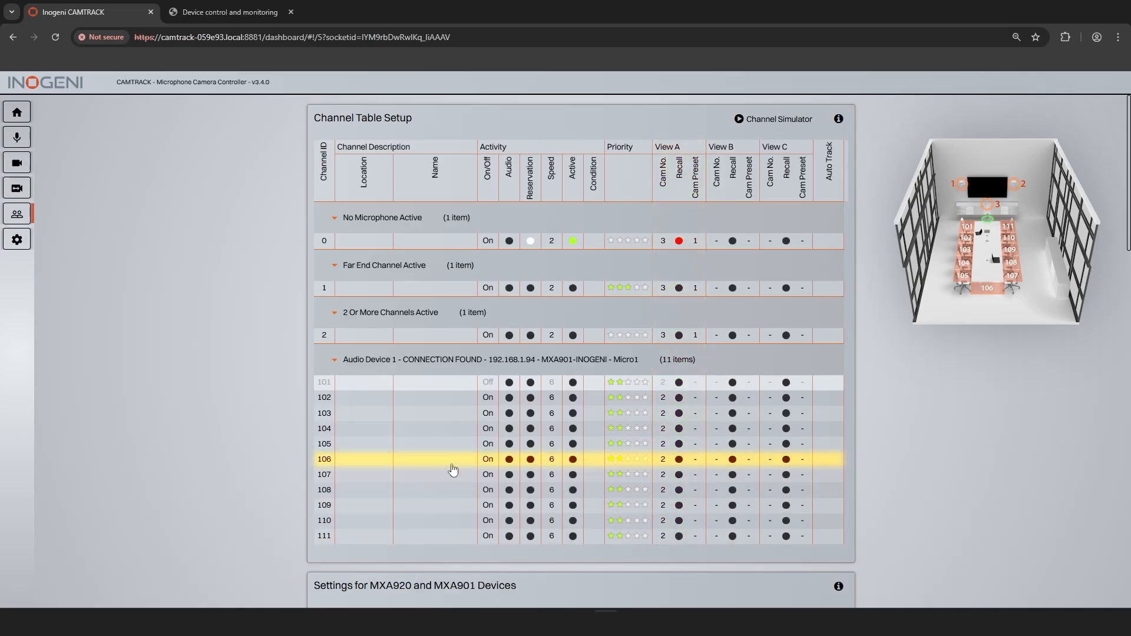
Step: Set the View A camera of channel 106 alone to 3, declining to fill the channels below it
{"action": "left_click", "coordinate": [645, 459]}
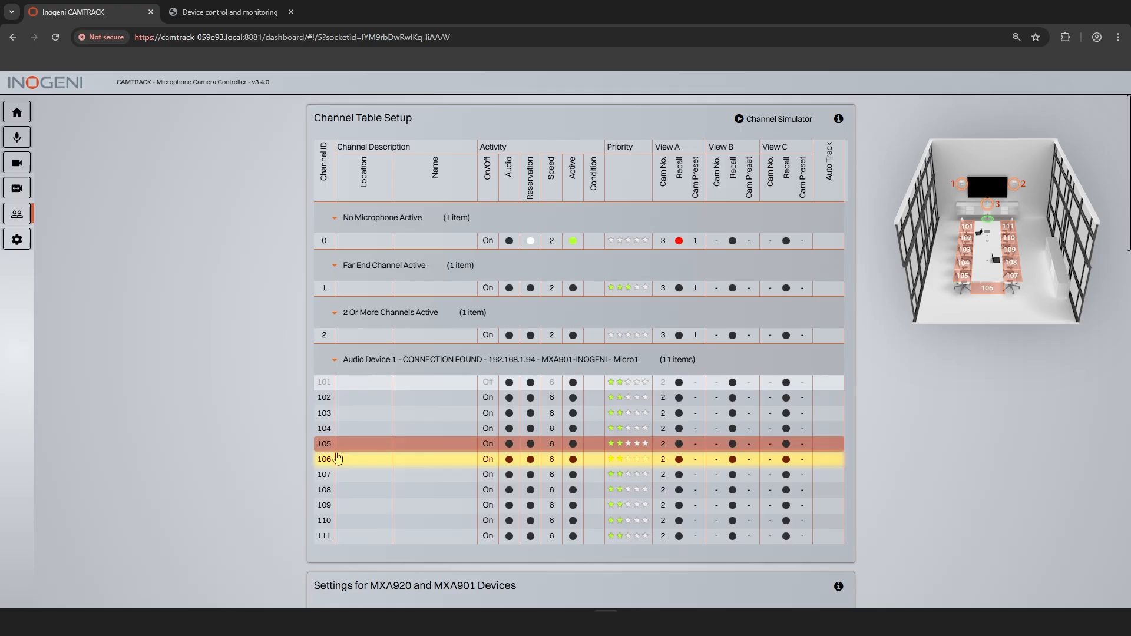
{"action": "left_click", "coordinate": [662, 462]}
{"action": "left_click", "coordinate": [673, 529]}
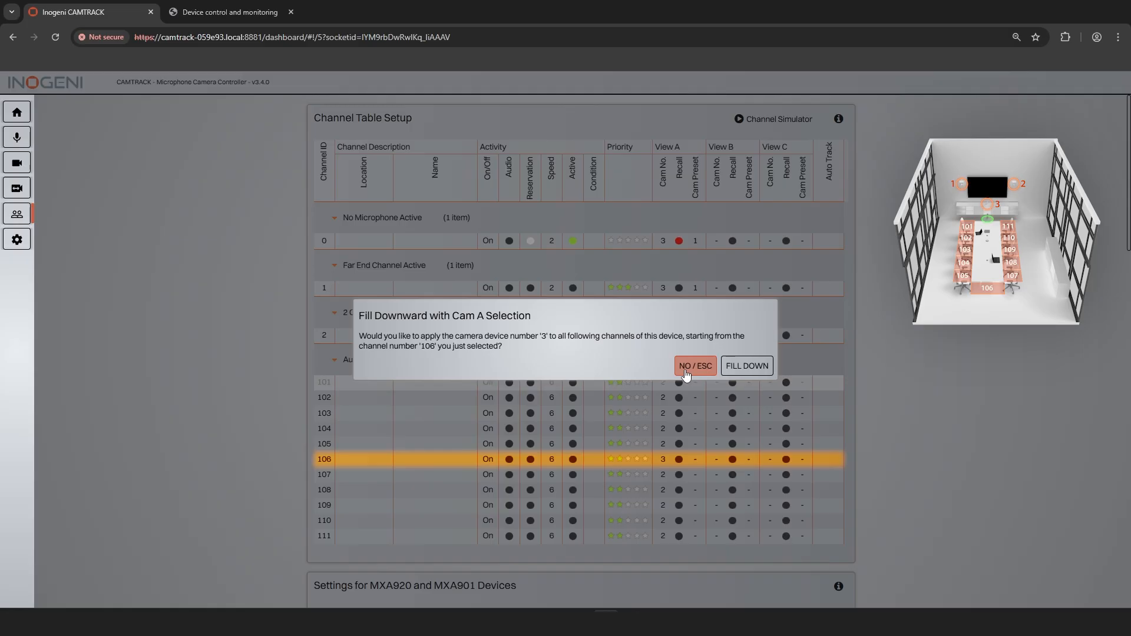
{"action": "left_click", "coordinate": [686, 370]}
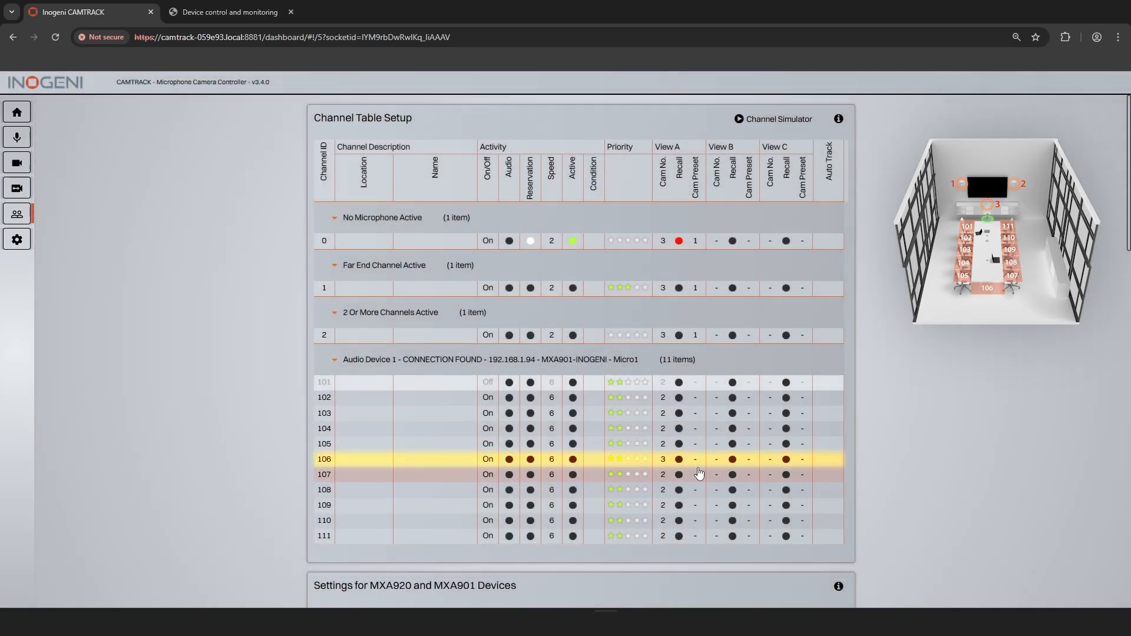
Step: Set the View A camera of channel 107 to 1 and fill it down through channel 111
{"action": "left_click", "coordinate": [666, 476]}
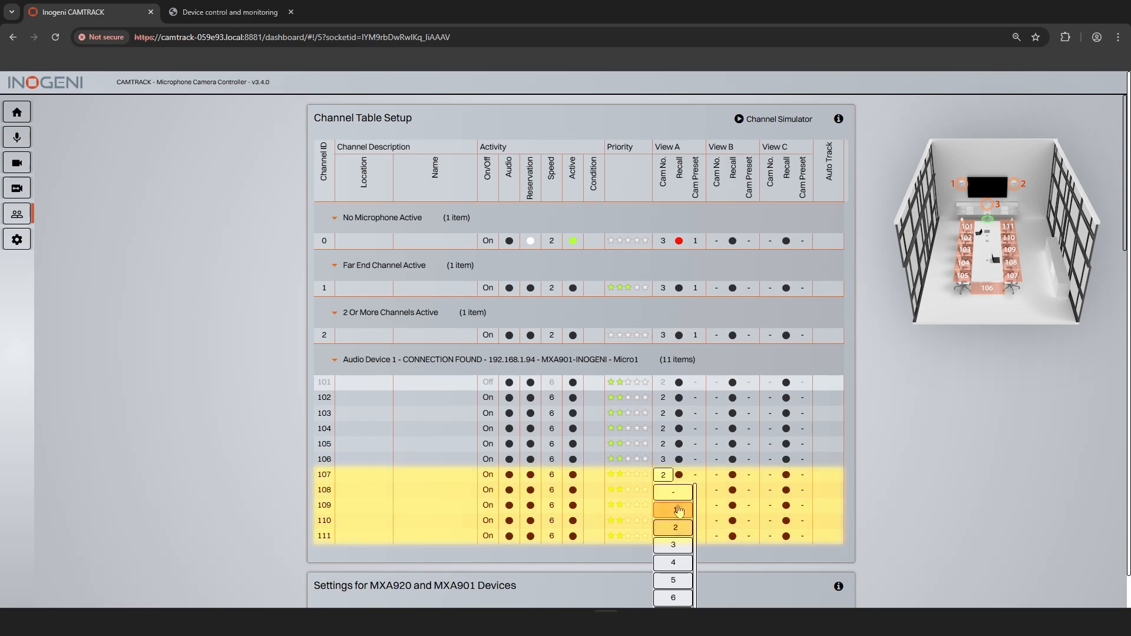
{"action": "left_click", "coordinate": [679, 510]}
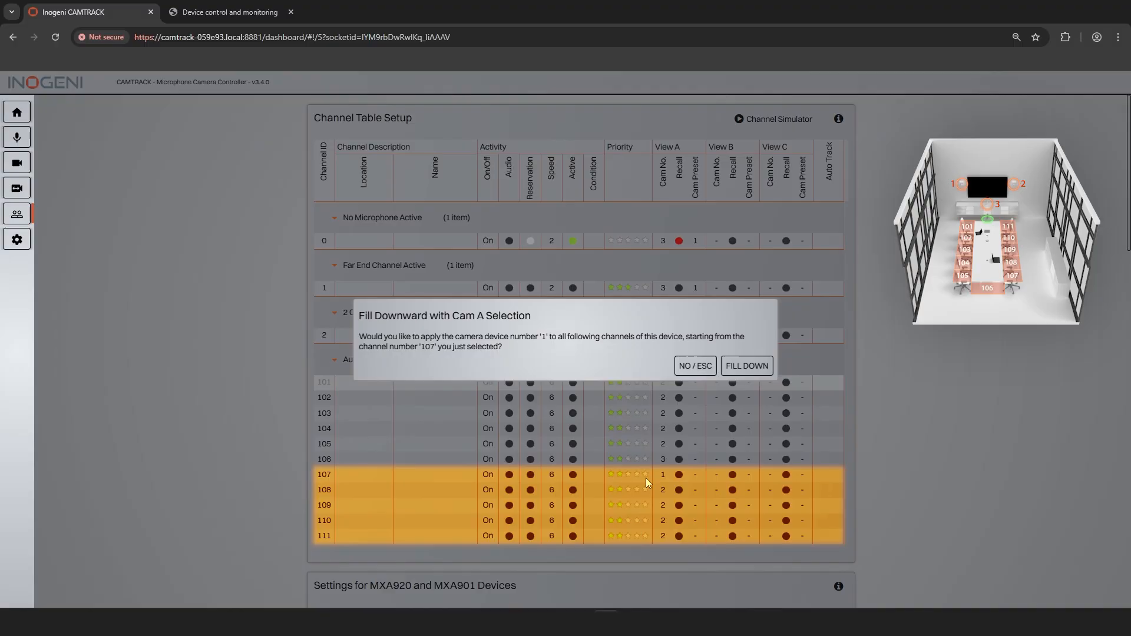
{"action": "left_click", "coordinate": [747, 366]}
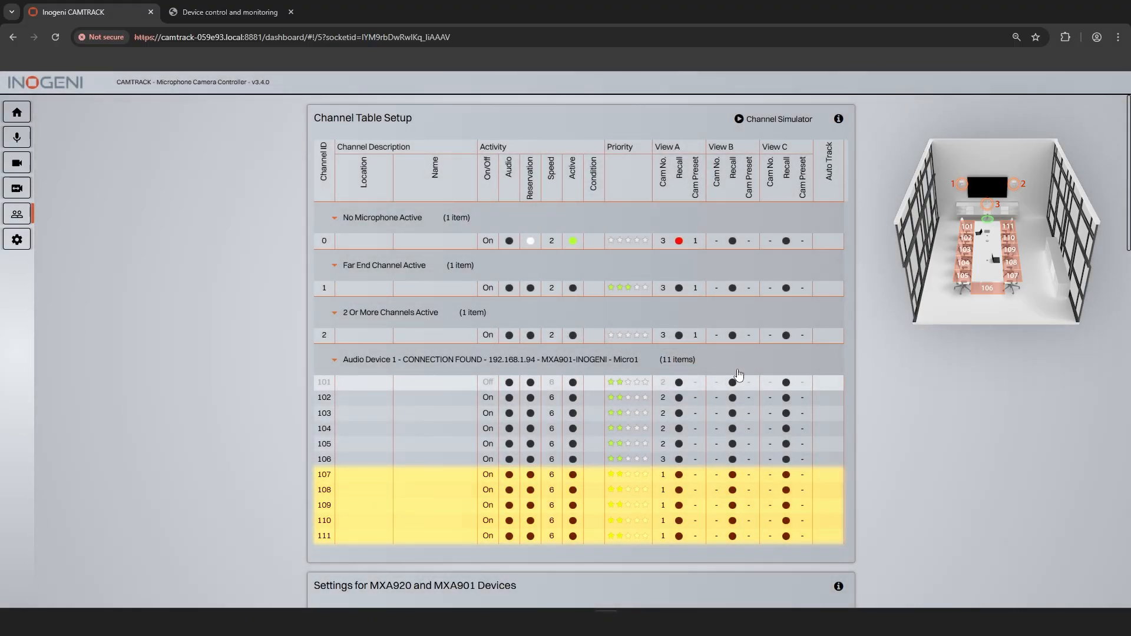
Step: Set the View A camera preset of channel 101 to 11 and fill down with incrementing presets through channel 111
{"action": "left_click", "coordinate": [695, 382]}
{"action": "scroll", "coordinate": [710, 434], "scroll_direction": "down", "scroll_amount": 1}
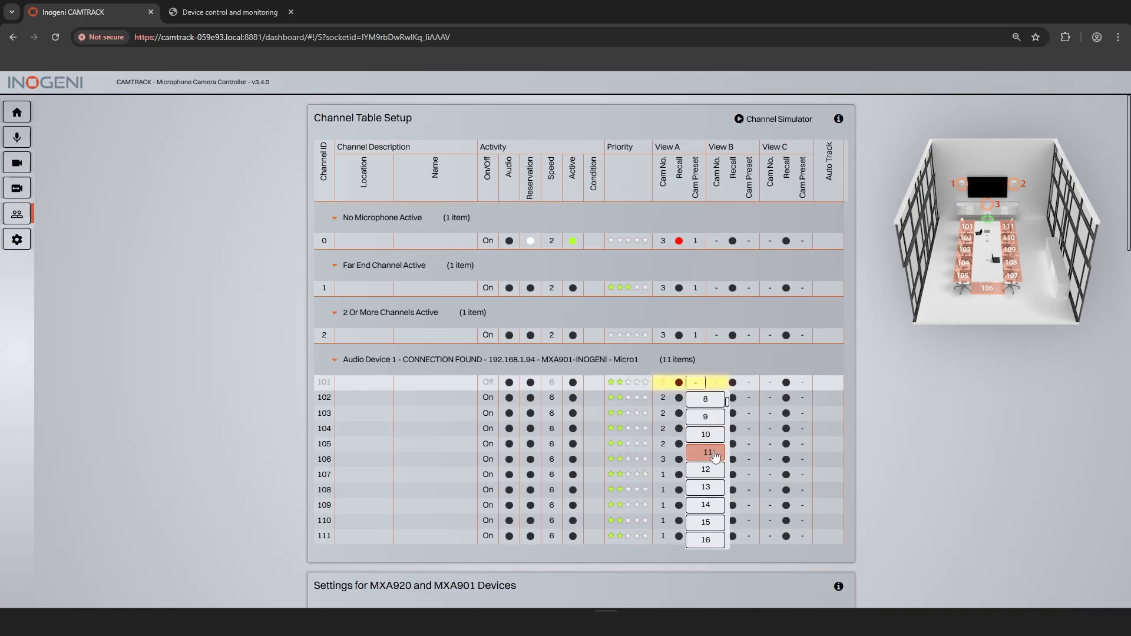
{"action": "left_click", "coordinate": [713, 453]}
{"action": "left_click", "coordinate": [742, 370]}
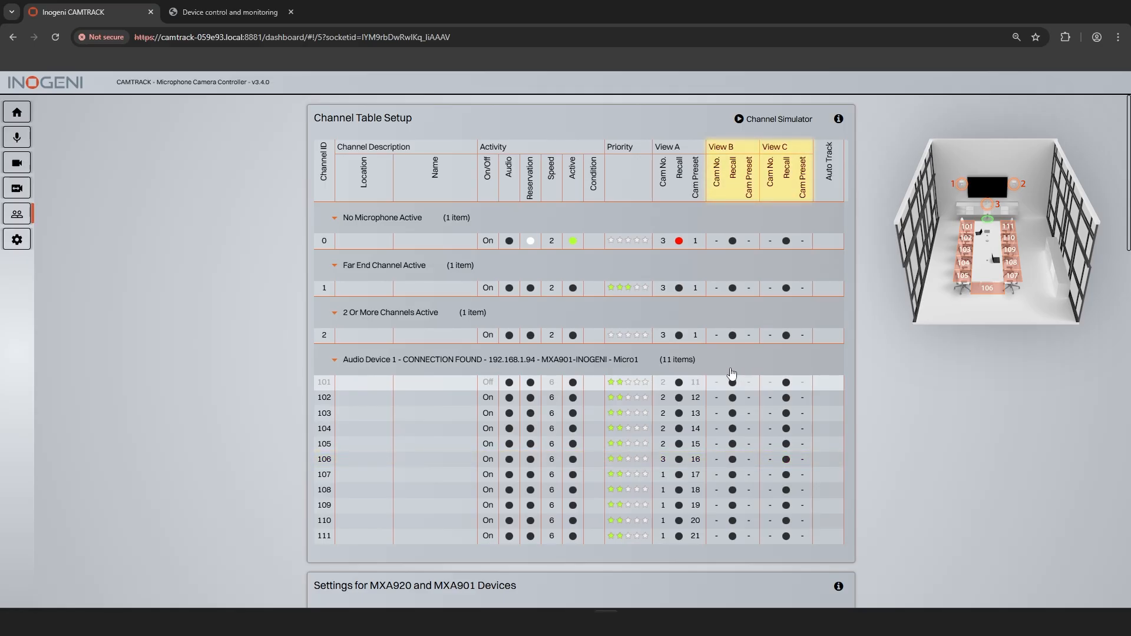
Step: Fill the View B camera number down with 1 from channel 101 and with 2 from channel 107
{"action": "left_click", "coordinate": [716, 382]}
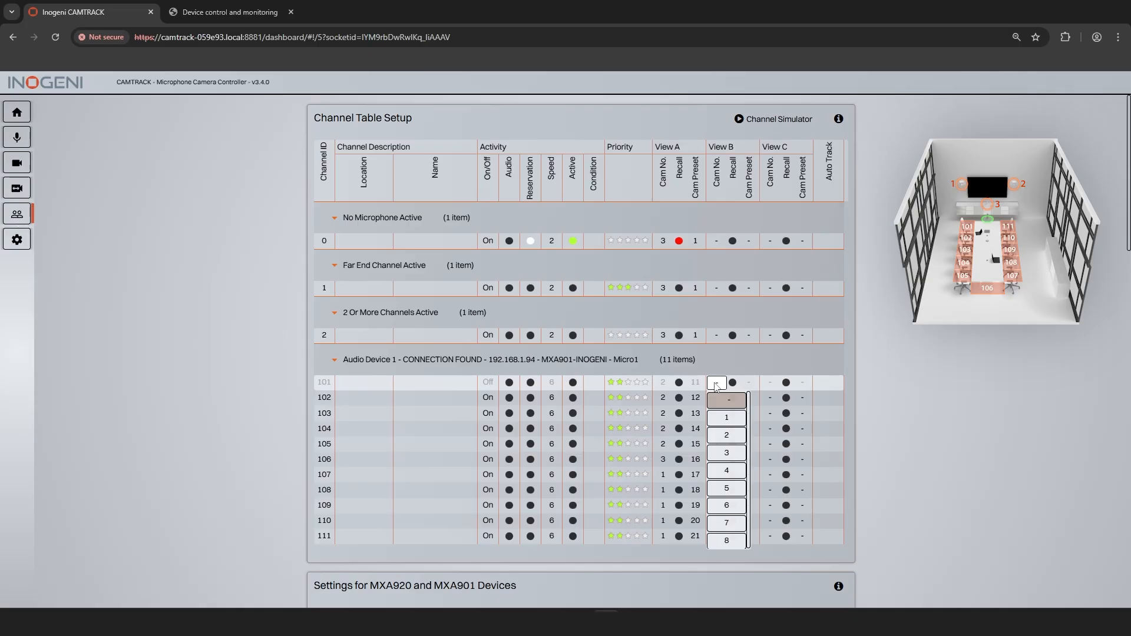
{"action": "left_click", "coordinate": [729, 421]}
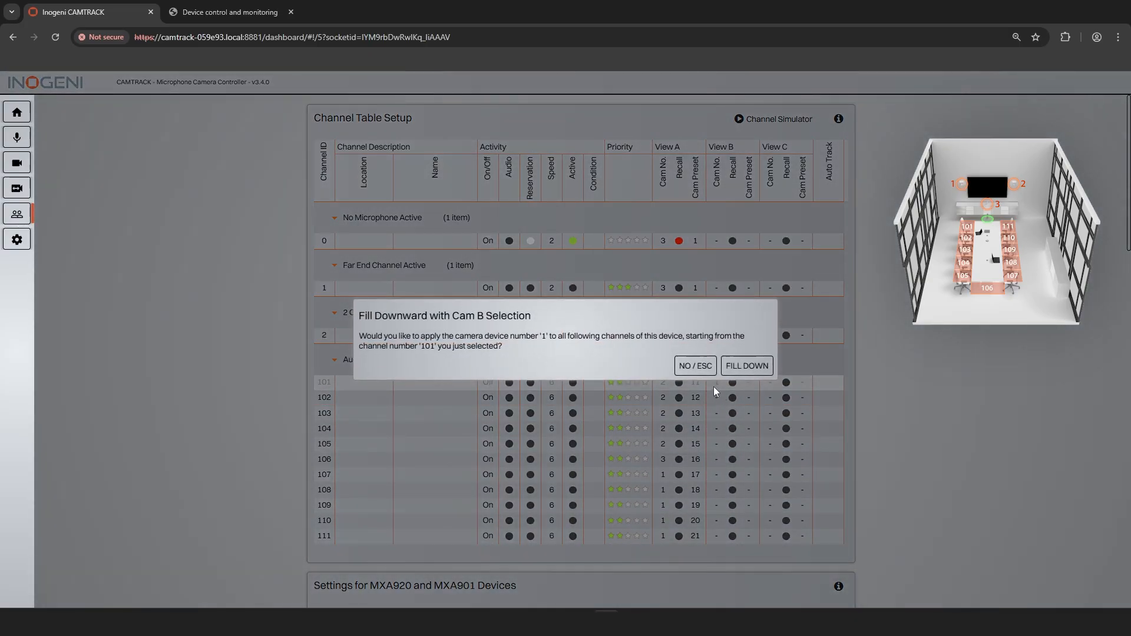
{"action": "left_click", "coordinate": [745, 367]}
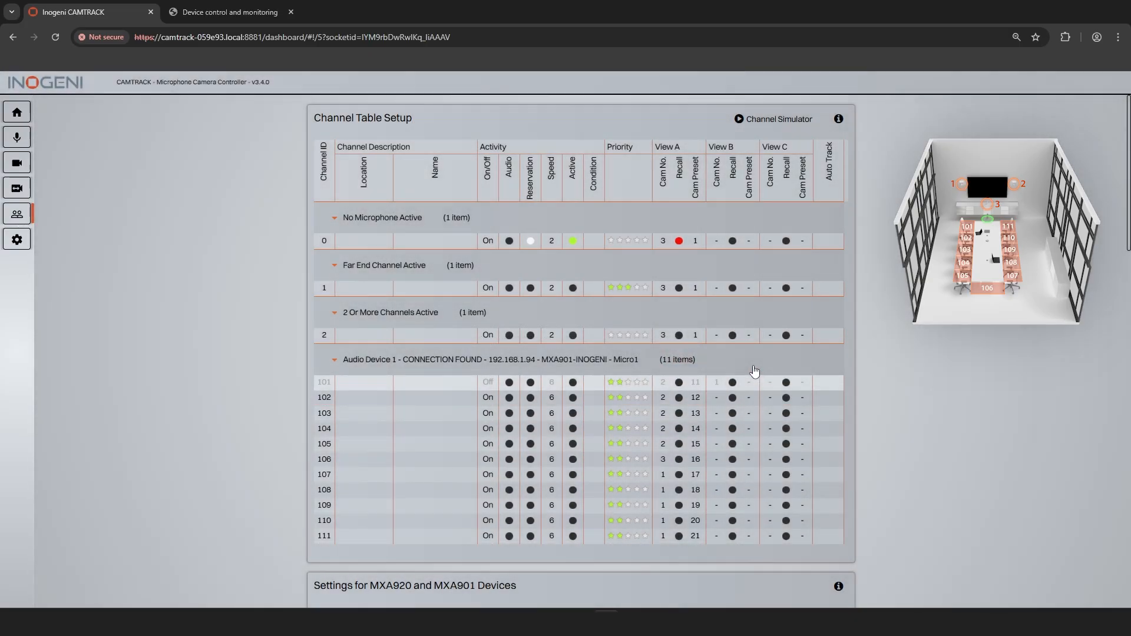
{"action": "left_click", "coordinate": [718, 477]}
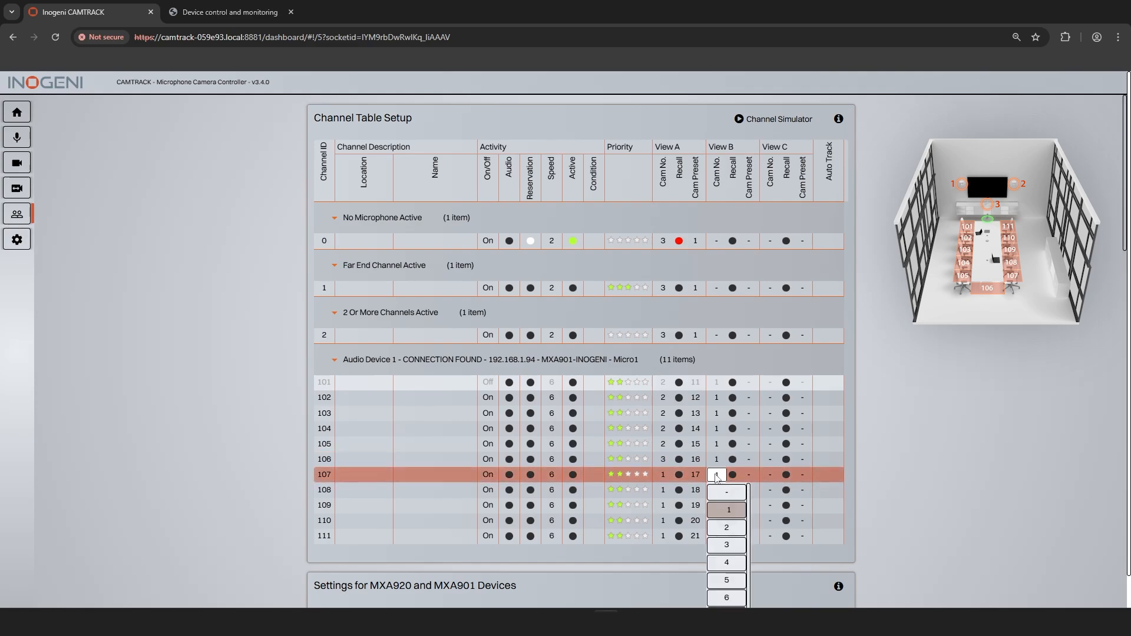
{"action": "left_click", "coordinate": [731, 529]}
{"action": "left_click", "coordinate": [747, 366]}
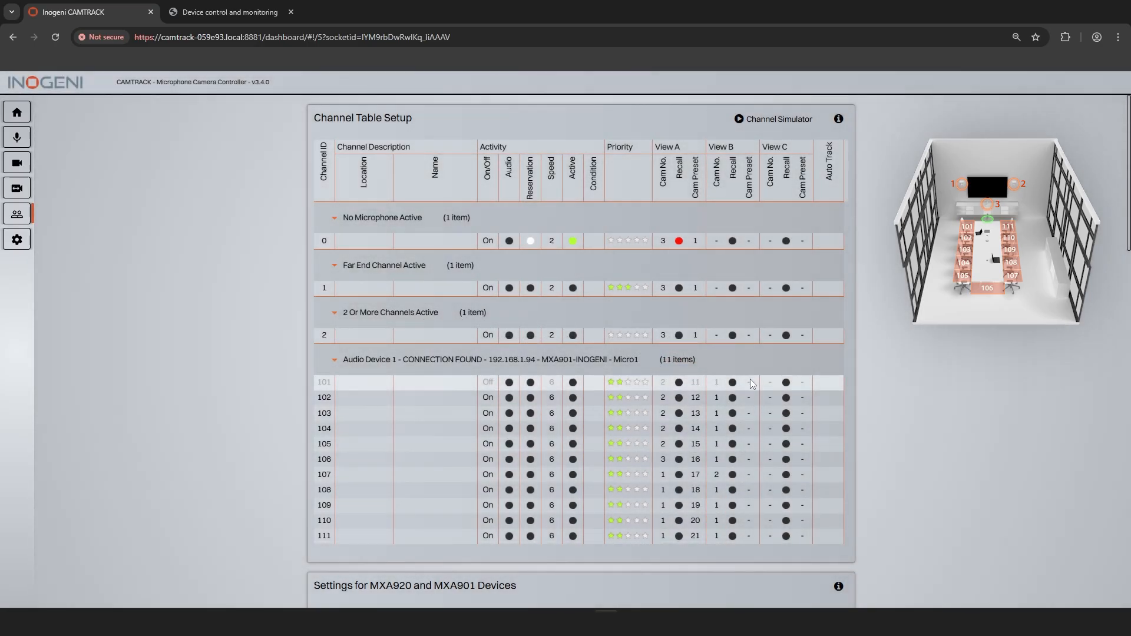
Step: Set the View B camera preset of channel 101 to 11 and fill down with consecutive presets through channel 111
{"action": "left_click", "coordinate": [749, 382]}
{"action": "scroll", "coordinate": [759, 417], "scroll_direction": "down", "scroll_amount": 5}
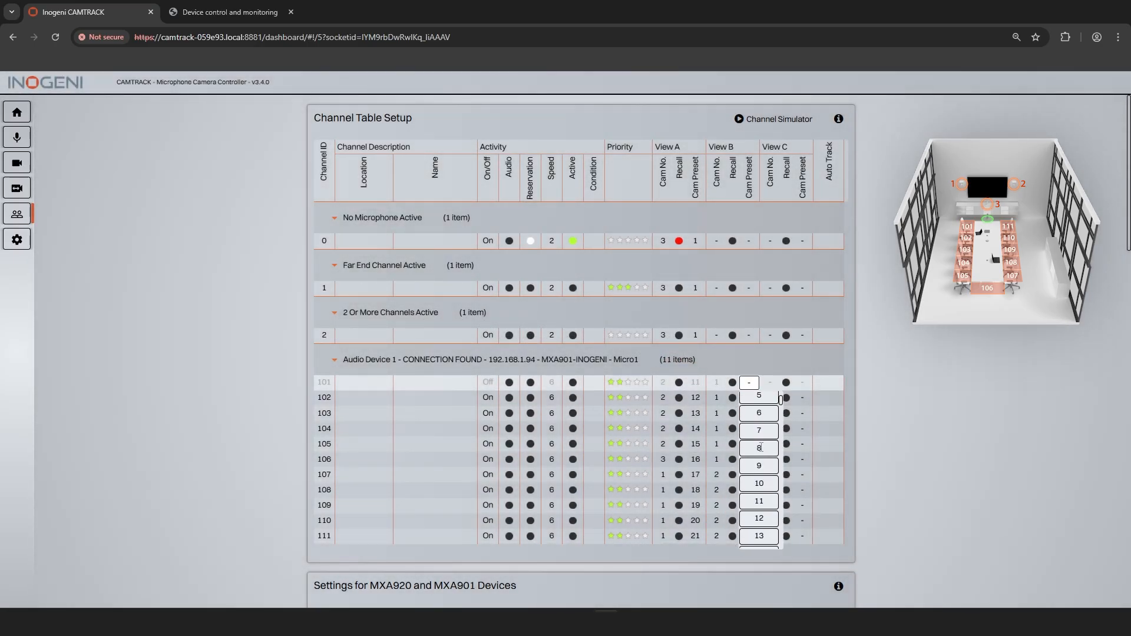
{"action": "left_click", "coordinate": [762, 398]}
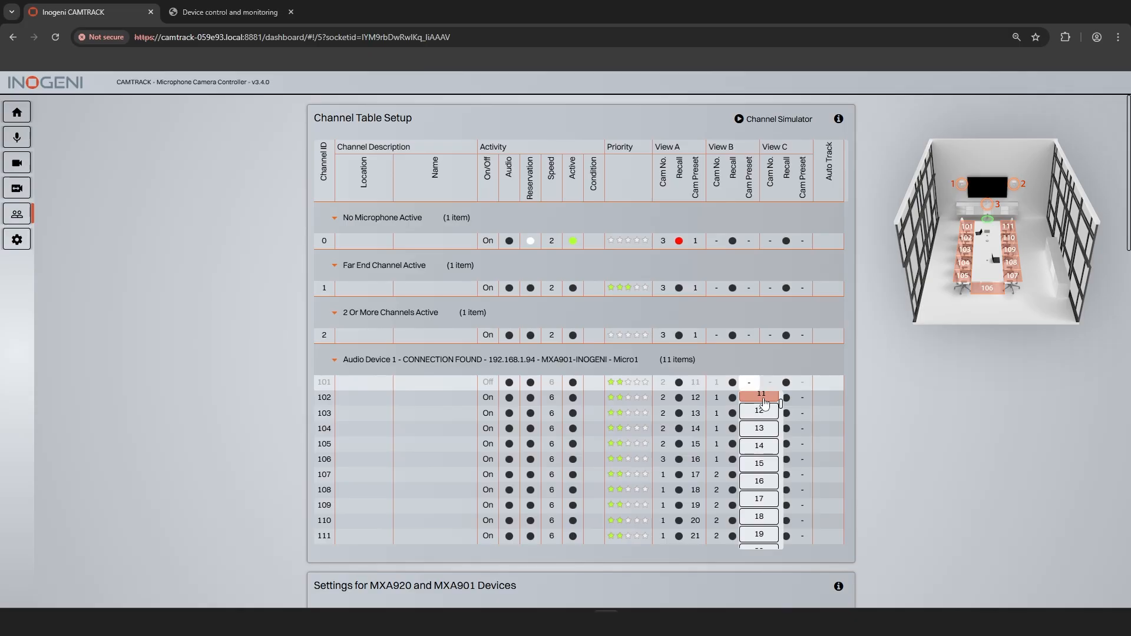
{"action": "left_click", "coordinate": [744, 367]}
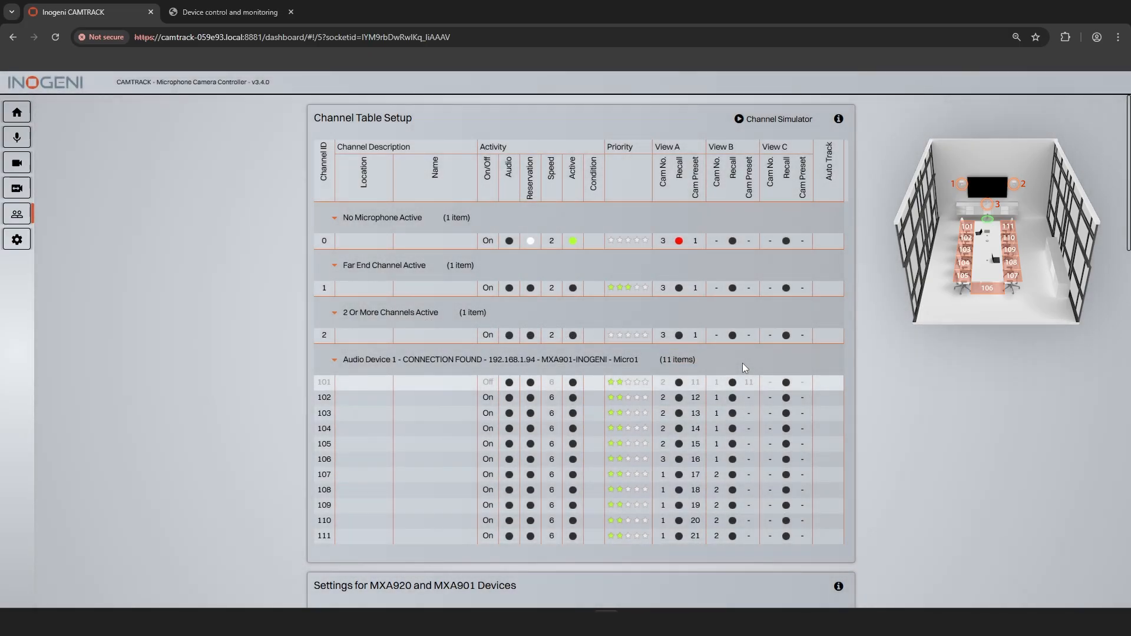
Step: Set View C of channel 106 alone to camera 2 with preset 16, declining to fill the channels below it
{"action": "left_click", "coordinate": [770, 460]}
{"action": "left_click", "coordinate": [780, 512]}
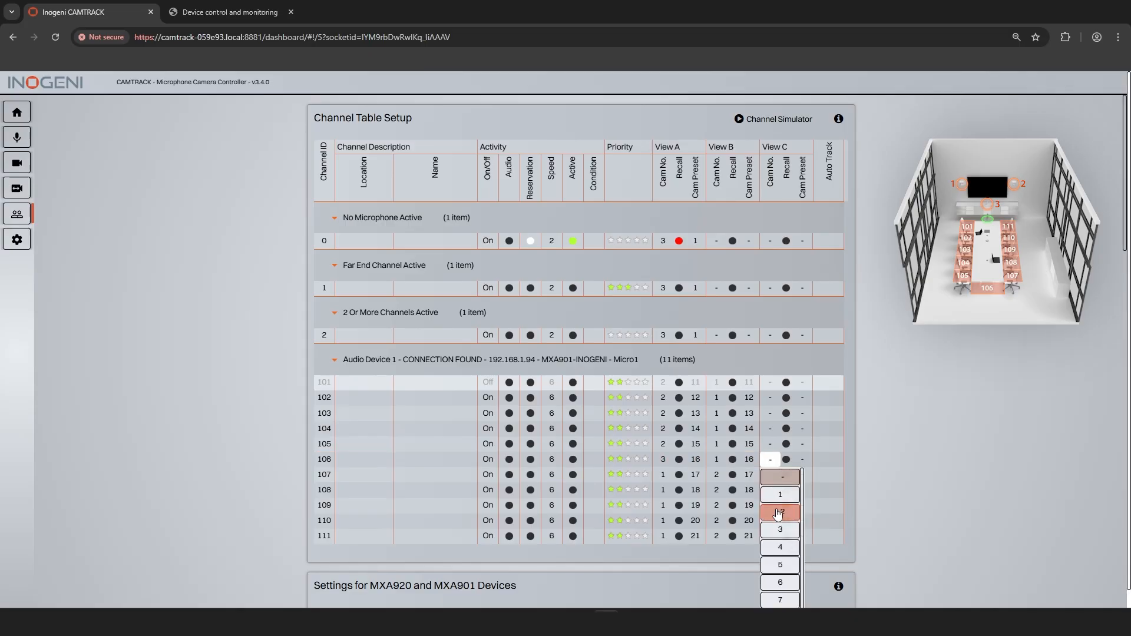
{"action": "left_click", "coordinate": [696, 368]}
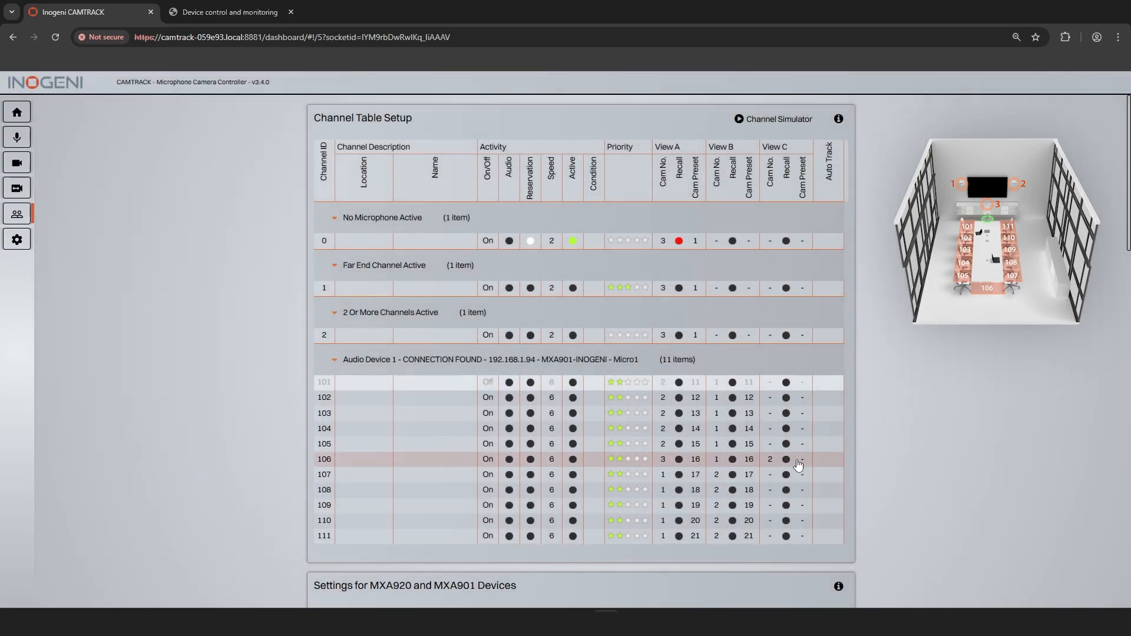
{"action": "left_click", "coordinate": [802, 460]}
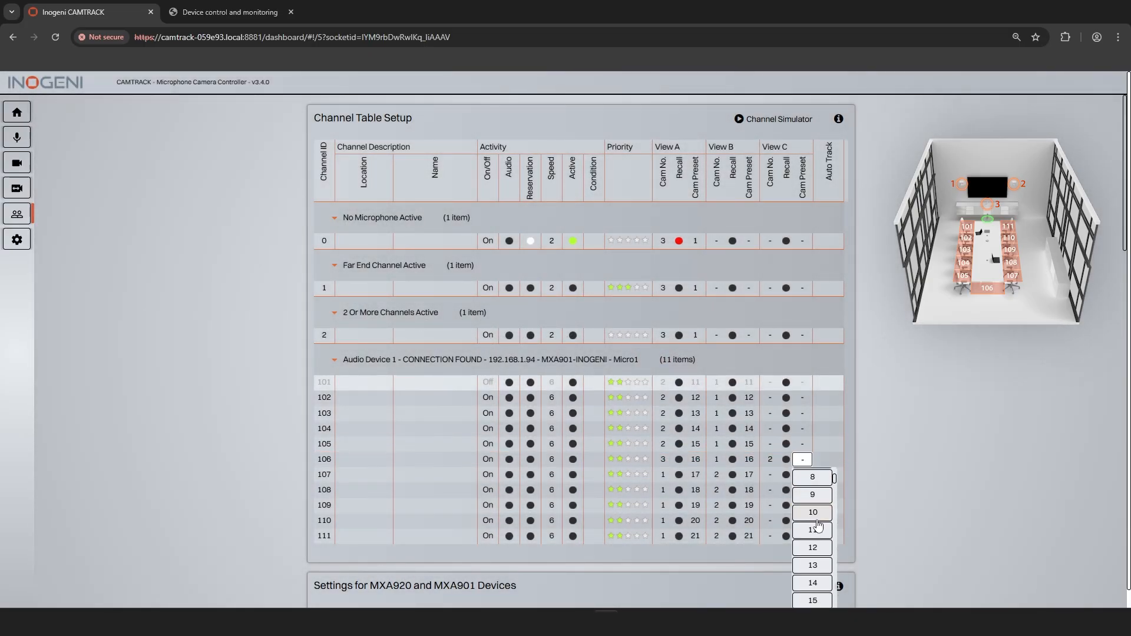
{"action": "scroll", "coordinate": [817, 548], "scroll_direction": "down", "scroll_amount": 1}
{"action": "left_click", "coordinate": [815, 558]}
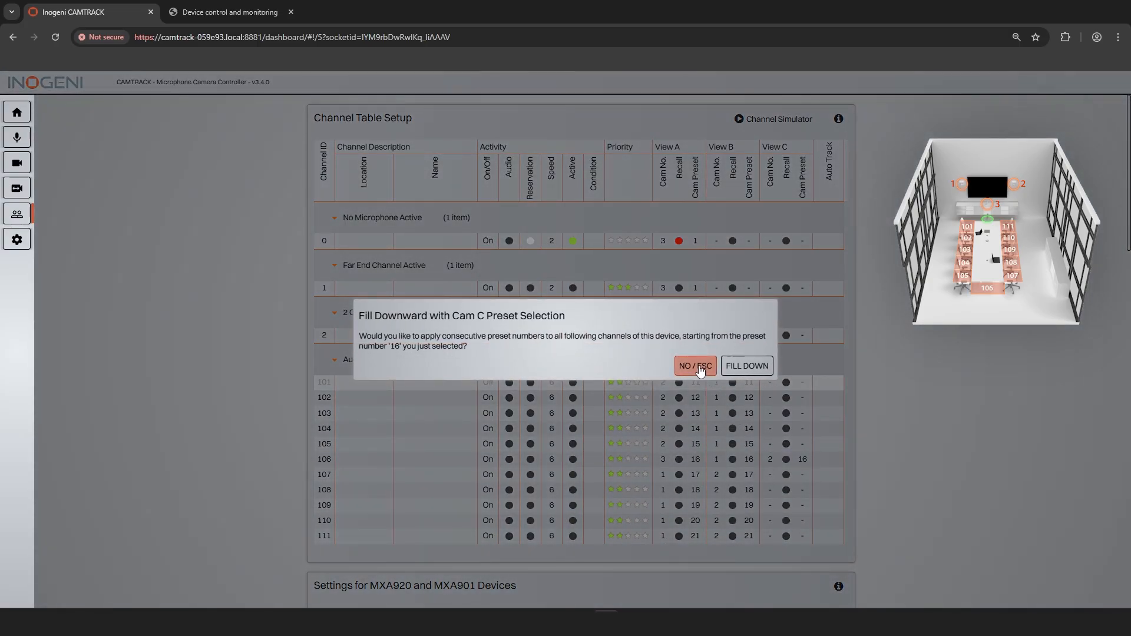
{"action": "left_click", "coordinate": [699, 366]}
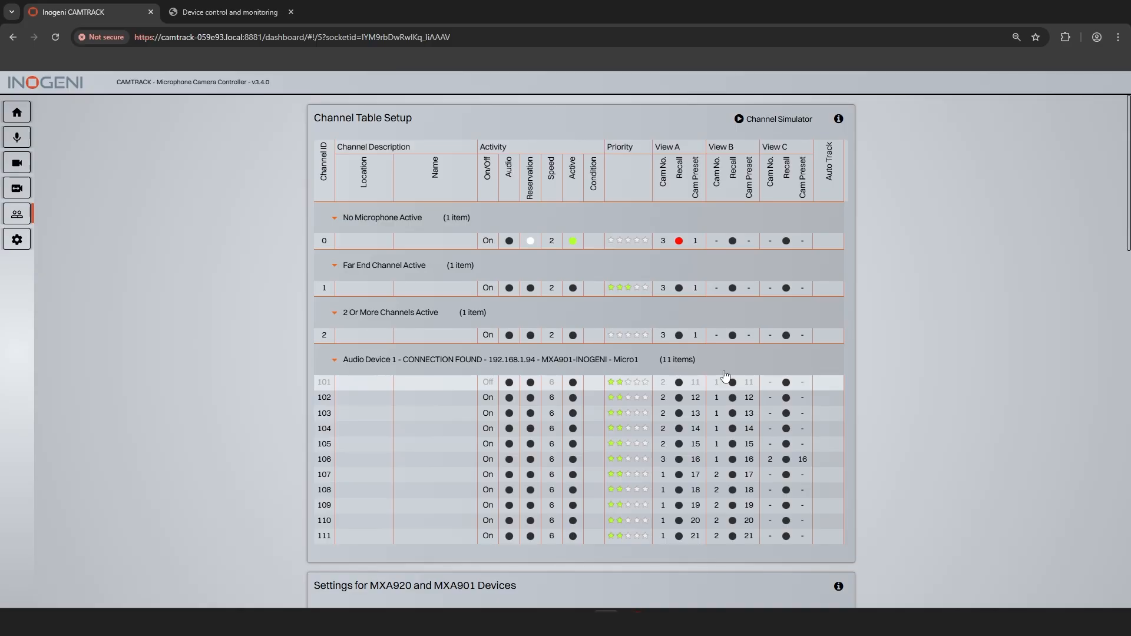
Step: Set the MXA920 command logic to option 5, STATUS for X/Y/Z with Individual Coverage Zones, VAD, and Reflection Correction
{"action": "scroll", "coordinate": [724, 376], "scroll_direction": "down", "scroll_amount": 4}
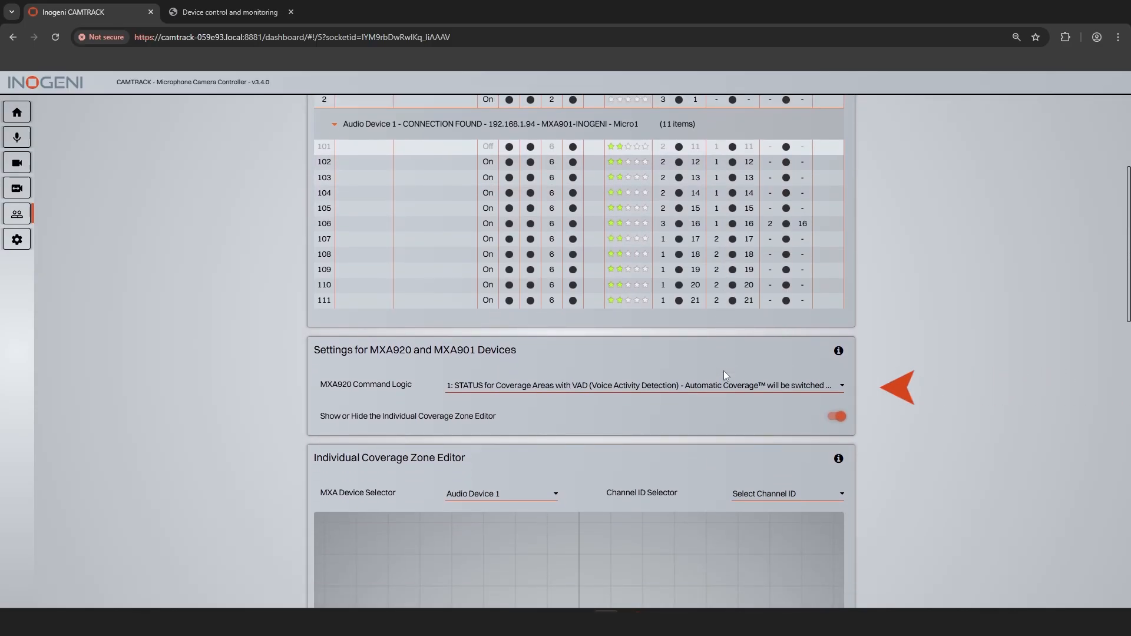
{"action": "left_click", "coordinate": [736, 387]}
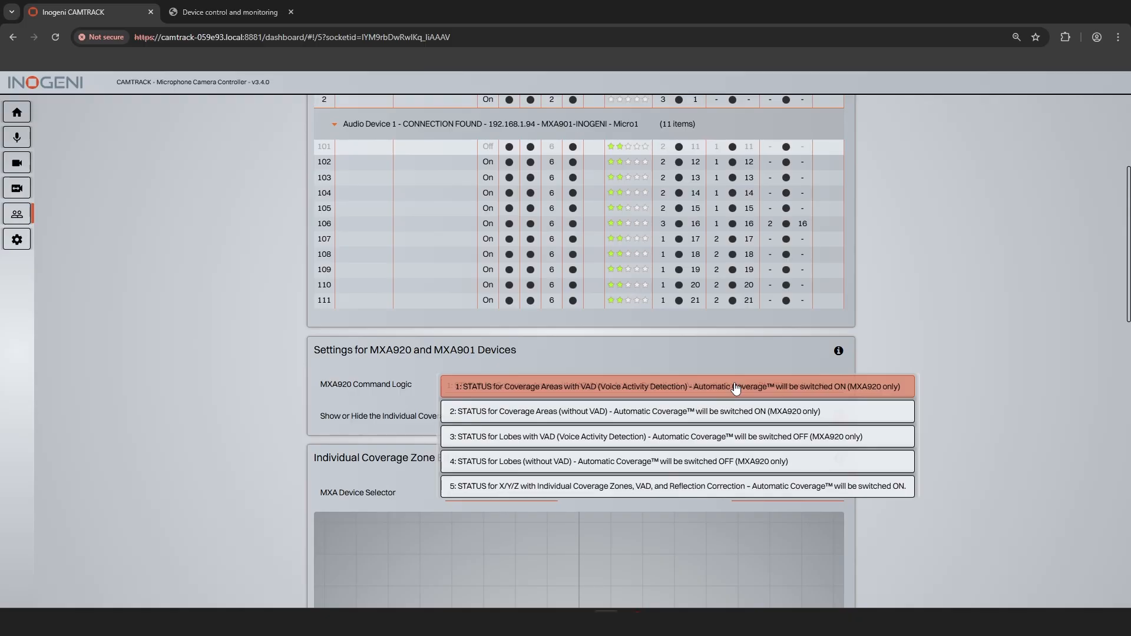
{"action": "left_click", "coordinate": [714, 490]}
Step: Select all channel IDs 101 to 111 of Audio Device 1 in the Individual Coverage Zone Editor
{"action": "scroll", "coordinate": [620, 420], "scroll_direction": "down", "scroll_amount": 7}
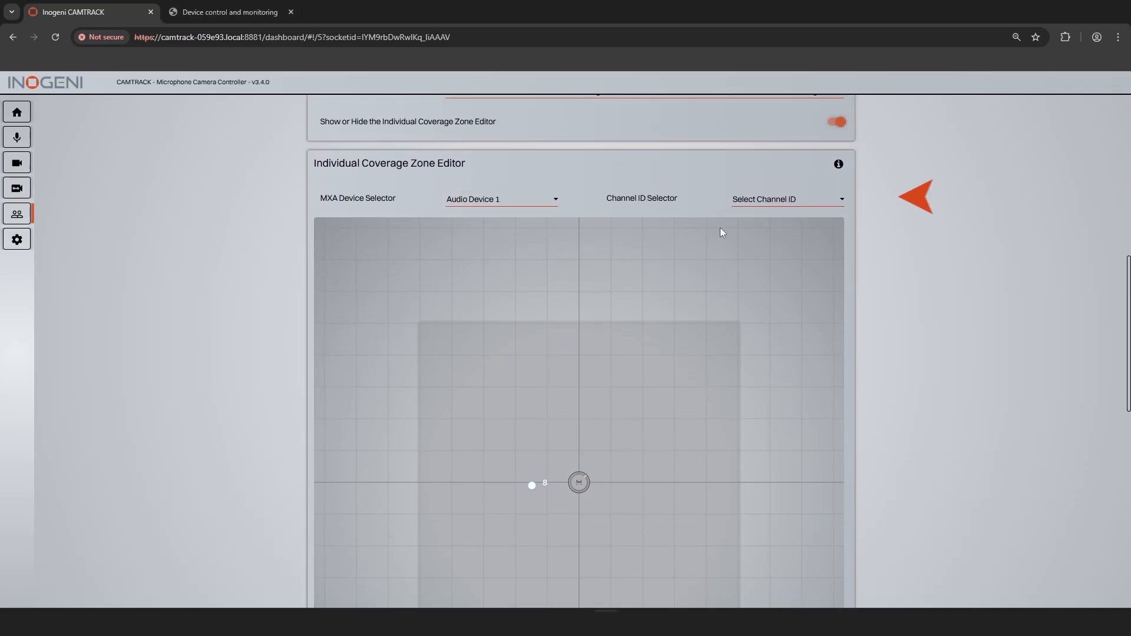
{"action": "left_click", "coordinate": [762, 199]}
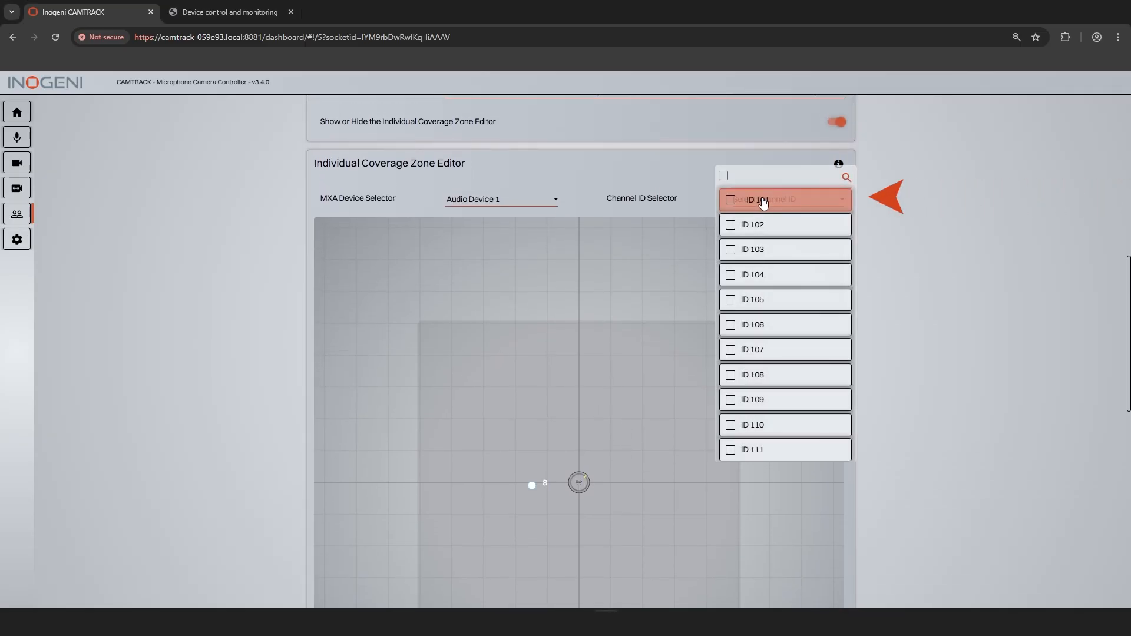
{"action": "left_click", "coordinate": [724, 176]}
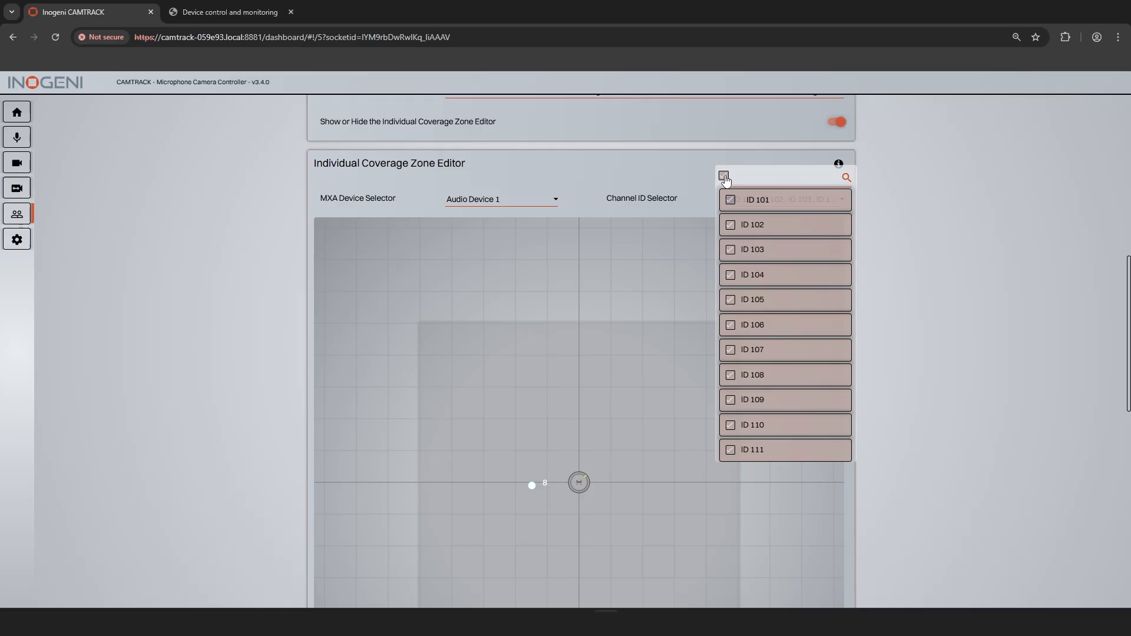
{"action": "left_click", "coordinate": [606, 285]}
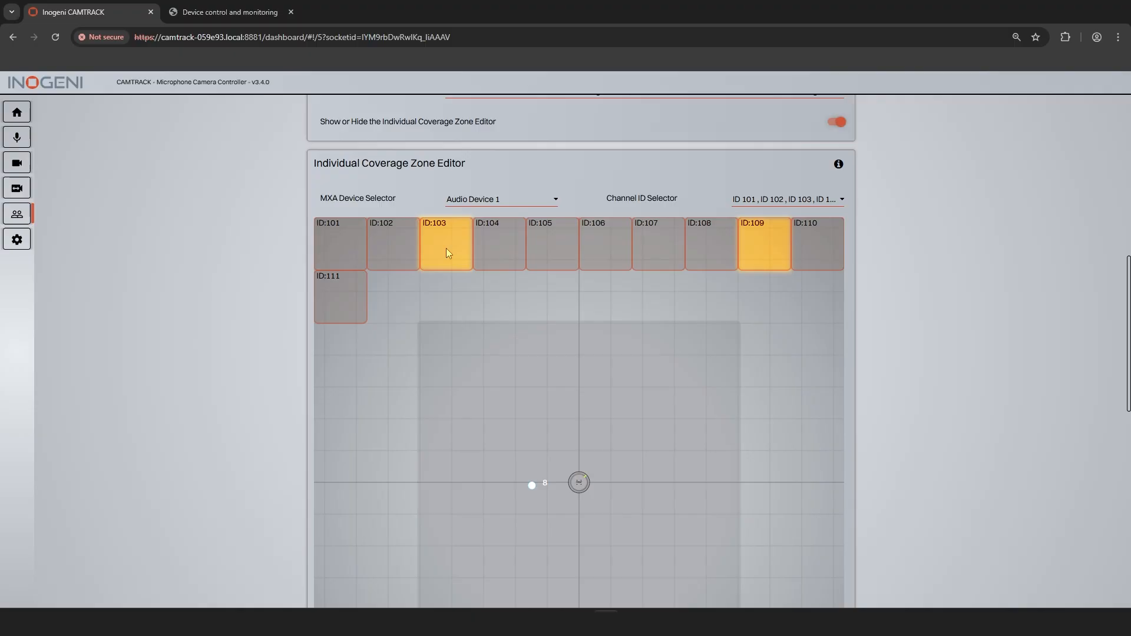
Step: Place the ID 103 coverage zone over the detected talker beside the microphone and shrink it around that position
{"action": "mouse_move", "coordinate": [445, 238]}
{"action": "left_mouse_down"}
{"action": "mouse_move", "coordinate": [455, 323]}
{"action": "mouse_move", "coordinate": [512, 472]}
{"action": "left_mouse_up"}
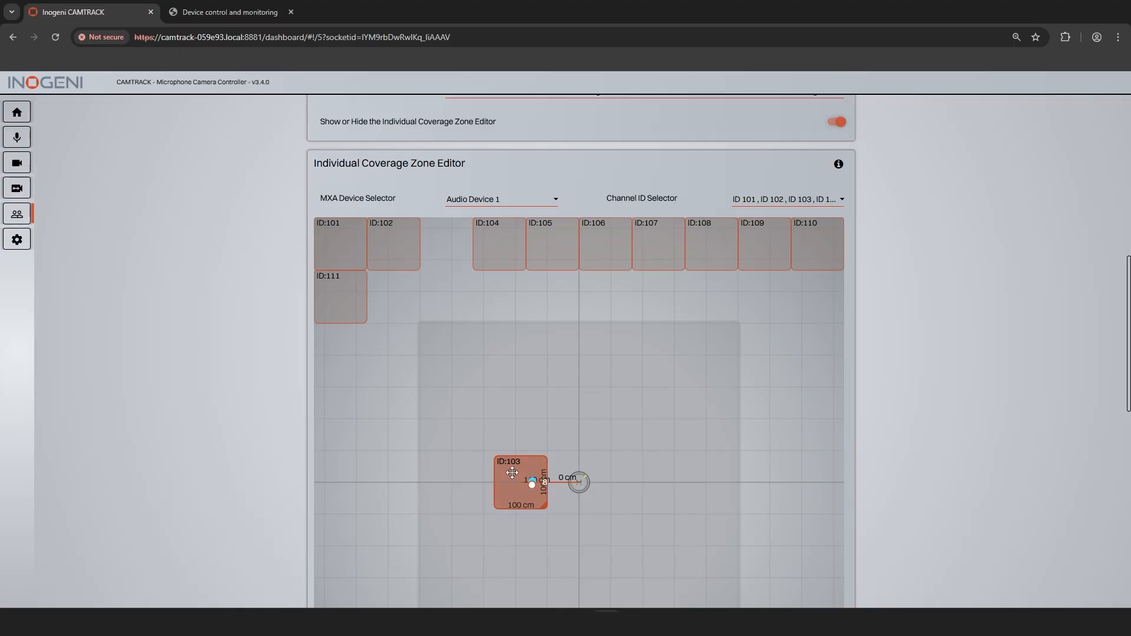
{"action": "left_click_drag", "start_coordinate": [544, 508], "coordinate": [533, 497]}
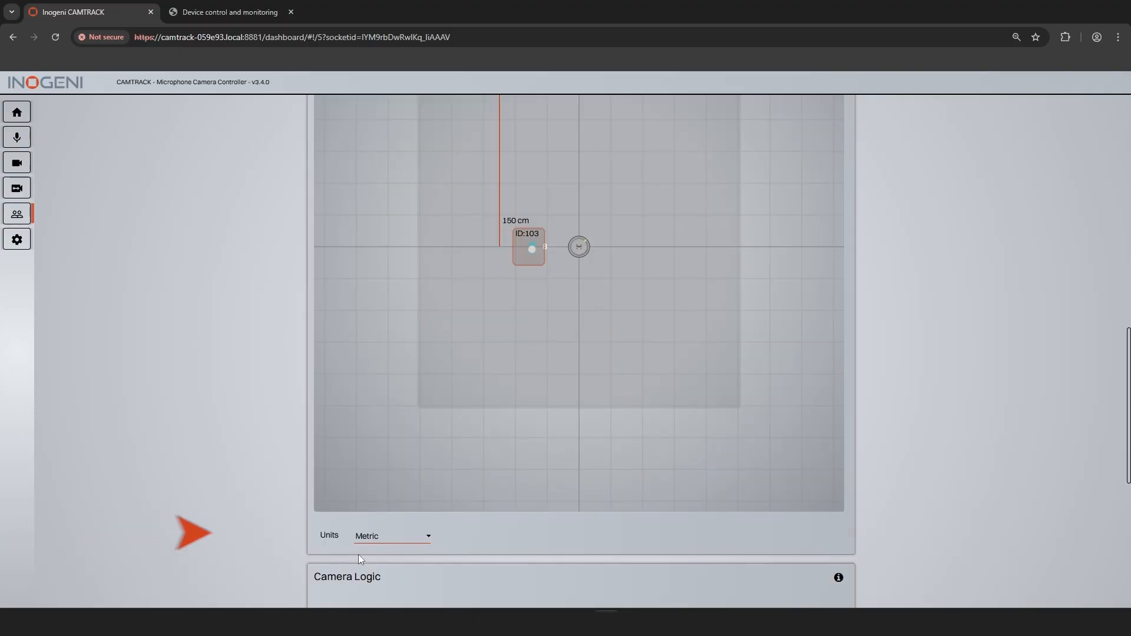
{"action": "left_click", "coordinate": [395, 537]}
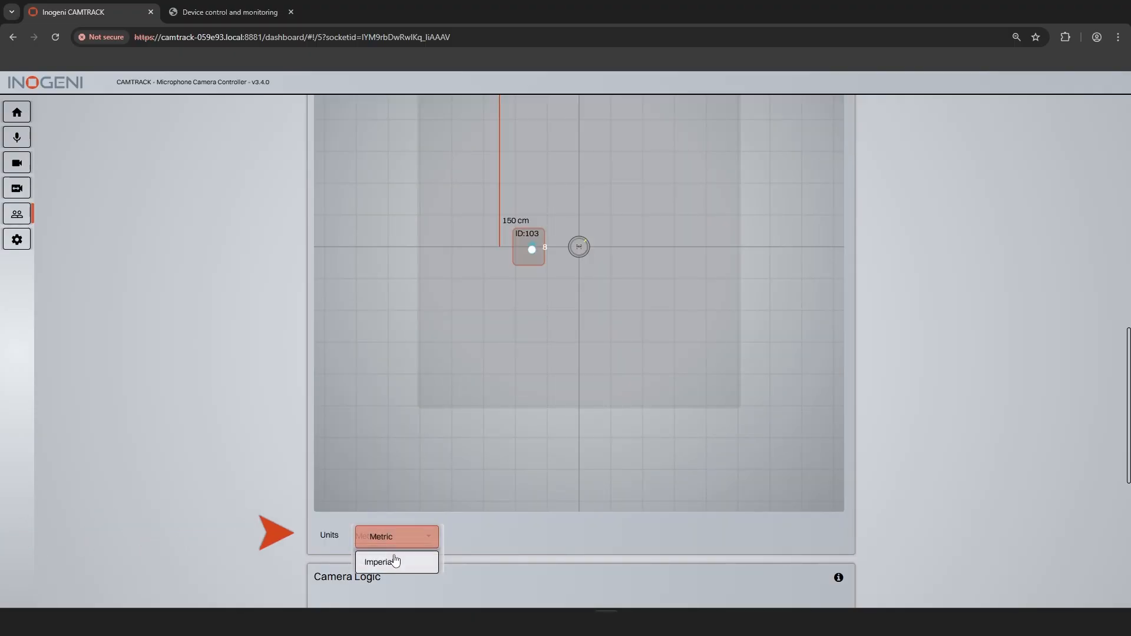
{"action": "left_click", "coordinate": [490, 539]}
Step: Place and shrink the ID 109 zone across the microphone from zone 103, and shorten zone 103 into a square
{"action": "scroll", "coordinate": [490, 539], "scroll_direction": "up", "scroll_amount": 4}
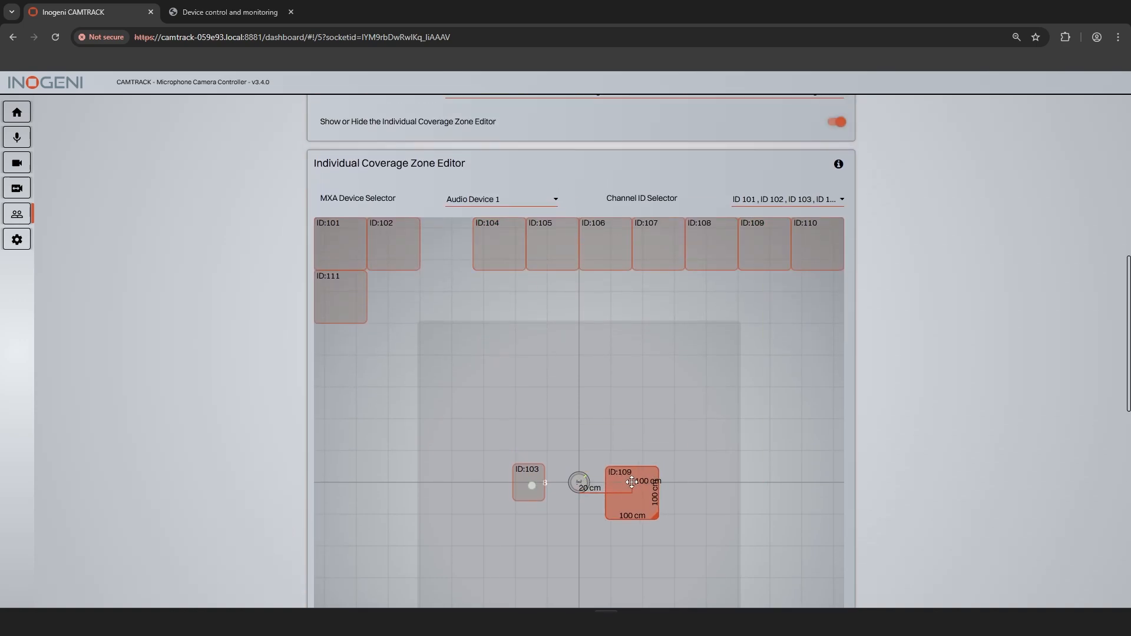
{"action": "left_click_drag", "start_coordinate": [655, 516], "coordinate": [634, 490]}
{"action": "left_click_drag", "start_coordinate": [541, 498], "coordinate": [542, 493]}
Step: Arrange the ID 101, 102, 104 and 105 zones in a column with zone 103, each about 60 by 60 cm
{"action": "left_click_drag", "start_coordinate": [340, 243], "coordinate": [519, 400]}
{"action": "mouse_move", "coordinate": [543, 424]}
{"action": "left_mouse_down"}
{"action": "mouse_move", "coordinate": [522, 403]}
{"action": "mouse_move", "coordinate": [531, 409]}
{"action": "left_mouse_up"}
{"action": "left_click_drag", "start_coordinate": [393, 243], "coordinate": [533, 455]}
{"action": "left_click_drag", "start_coordinate": [499, 244], "coordinate": [539, 528]}
{"action": "left_click_drag", "start_coordinate": [563, 550], "coordinate": [542, 530]}
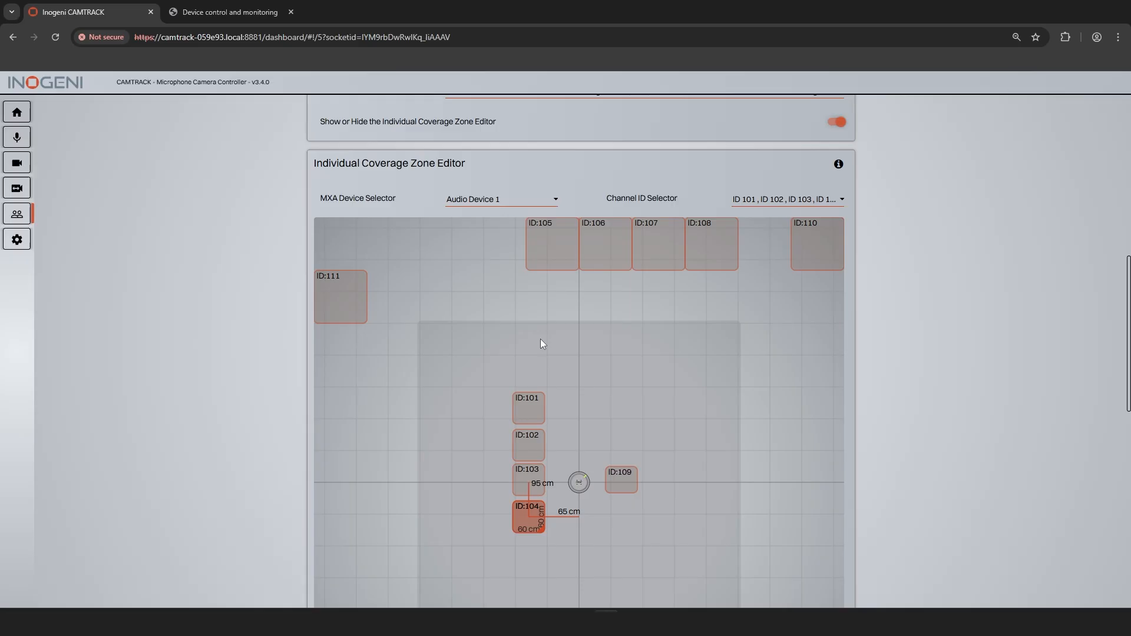
{"action": "left_click_drag", "start_coordinate": [552, 244], "coordinate": [539, 565]}
{"action": "left_click_drag", "start_coordinate": [565, 590], "coordinate": [544, 570]}
Step: Place the ID 106 zone below the zone 105 row, centred near the microphone axis, as a wide, flat rectangle
{"action": "scroll", "coordinate": [368, 305], "scroll_direction": "down", "scroll_amount": 1}
{"action": "left_click_drag", "start_coordinate": [605, 185], "coordinate": [563, 546]}
{"action": "left_click_drag", "start_coordinate": [589, 572], "coordinate": [615, 550]}
Step: Arrange the ID 107, 108, 110 and 111 zones in a column with zone 109 at matching size, and adjust zone 109's height
{"action": "left_click_drag", "start_coordinate": [658, 185], "coordinate": [637, 511]}
{"action": "left_click_drag", "start_coordinate": [715, 184], "coordinate": [636, 471]}
{"action": "left_click_drag", "start_coordinate": [817, 185], "coordinate": [632, 400]}
{"action": "left_click_drag", "start_coordinate": [657, 424], "coordinate": [637, 404]}
{"action": "left_click_drag", "start_coordinate": [353, 253], "coordinate": [645, 375]}
{"action": "left_click_drag", "start_coordinate": [658, 386], "coordinate": [637, 365]}
{"action": "left_click_drag", "start_coordinate": [636, 476], "coordinate": [636, 472]}
{"action": "scroll", "coordinate": [677, 454], "scroll_direction": "down", "scroll_amount": 1}
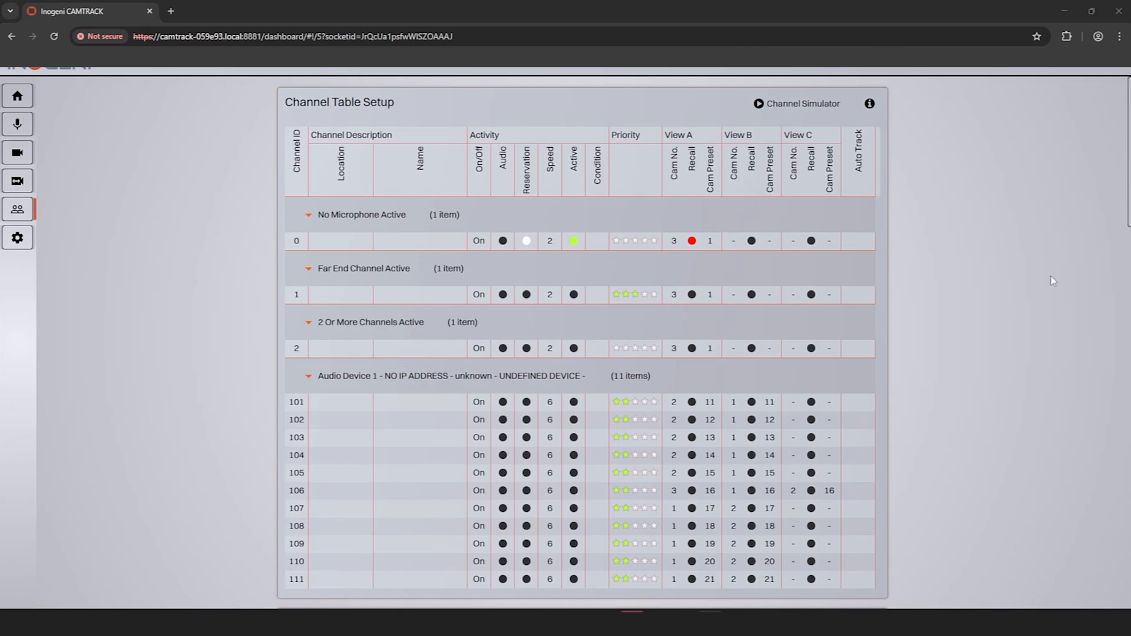
Step: Run the Channel Simulator on channels 101-111 in random order with durations of 6 to 8 seconds, and stop it
{"action": "left_click", "coordinate": [813, 110]}
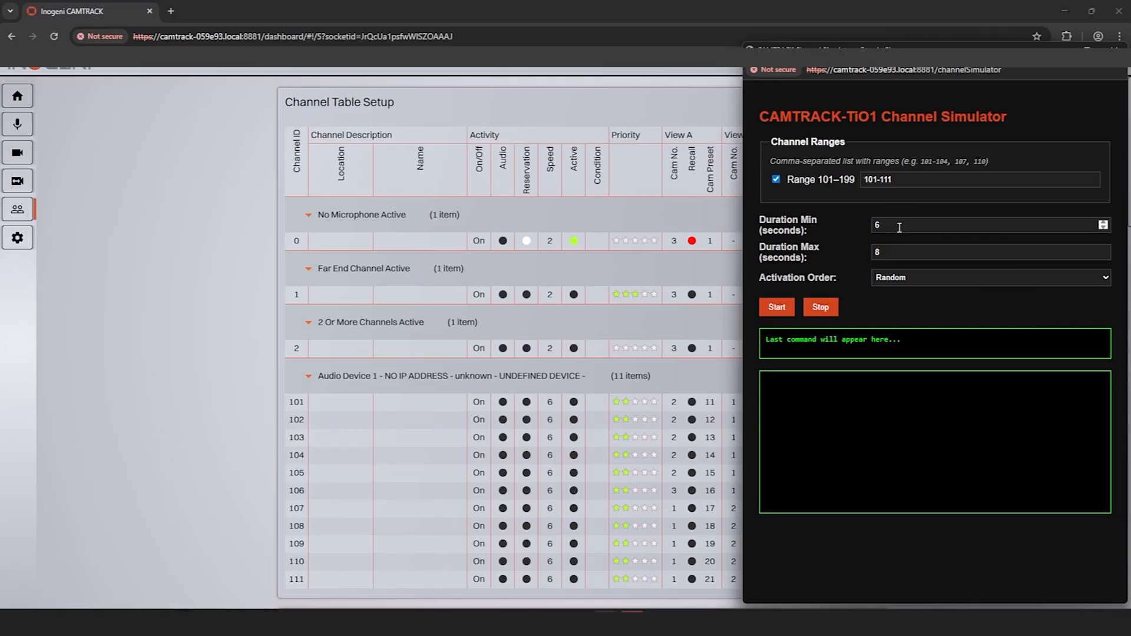
{"action": "left_click", "coordinate": [929, 277]}
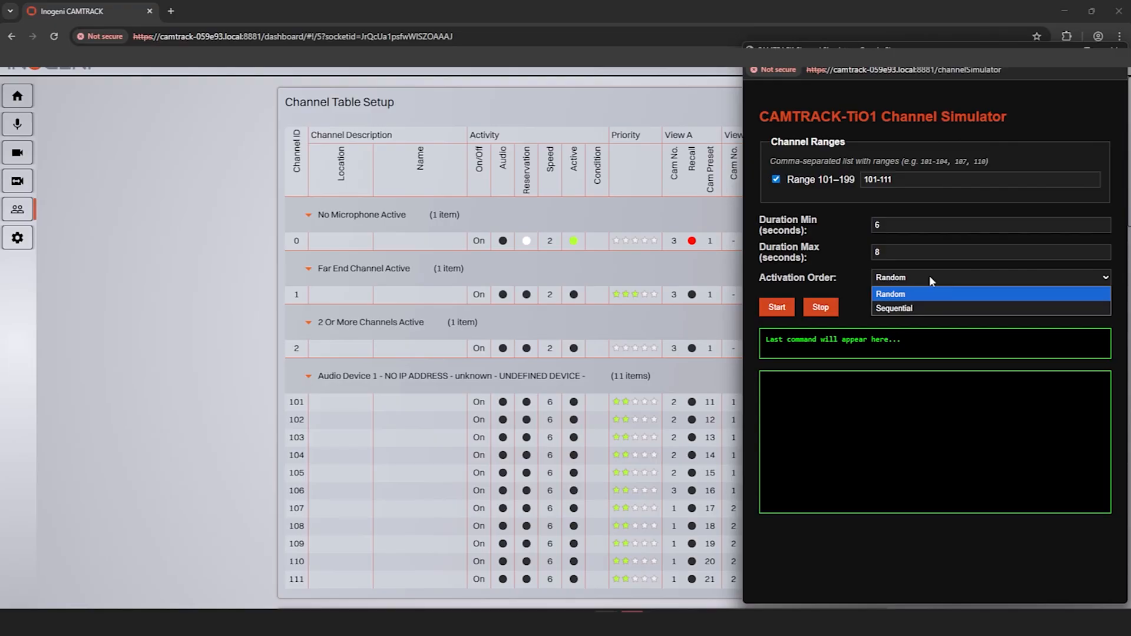
{"action": "left_click", "coordinate": [836, 260]}
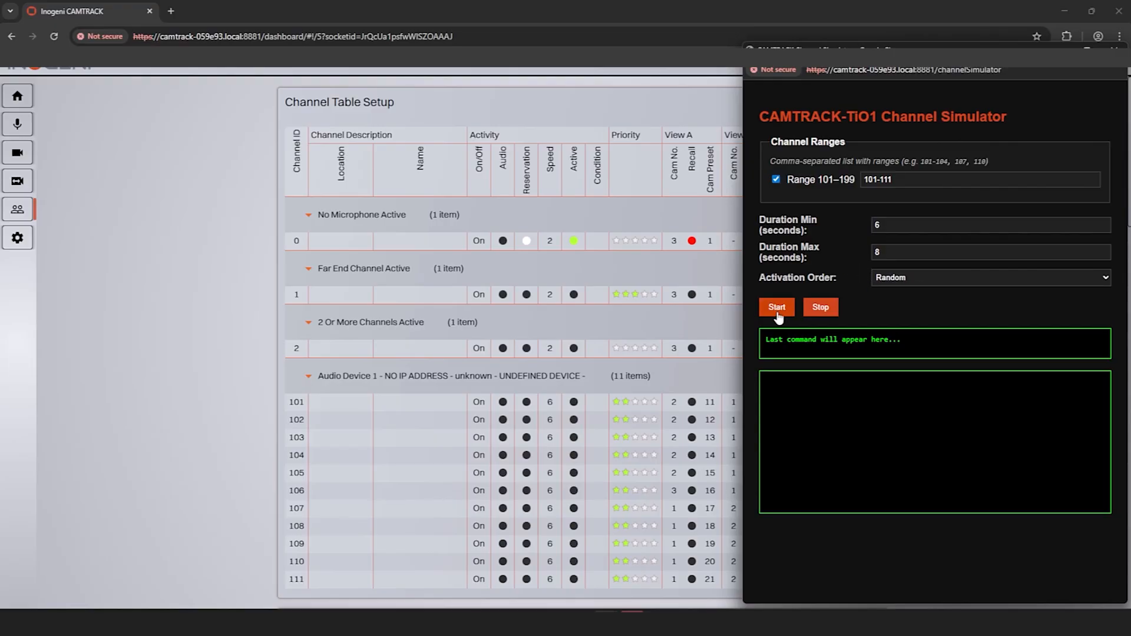
{"action": "left_click", "coordinate": [778, 308]}
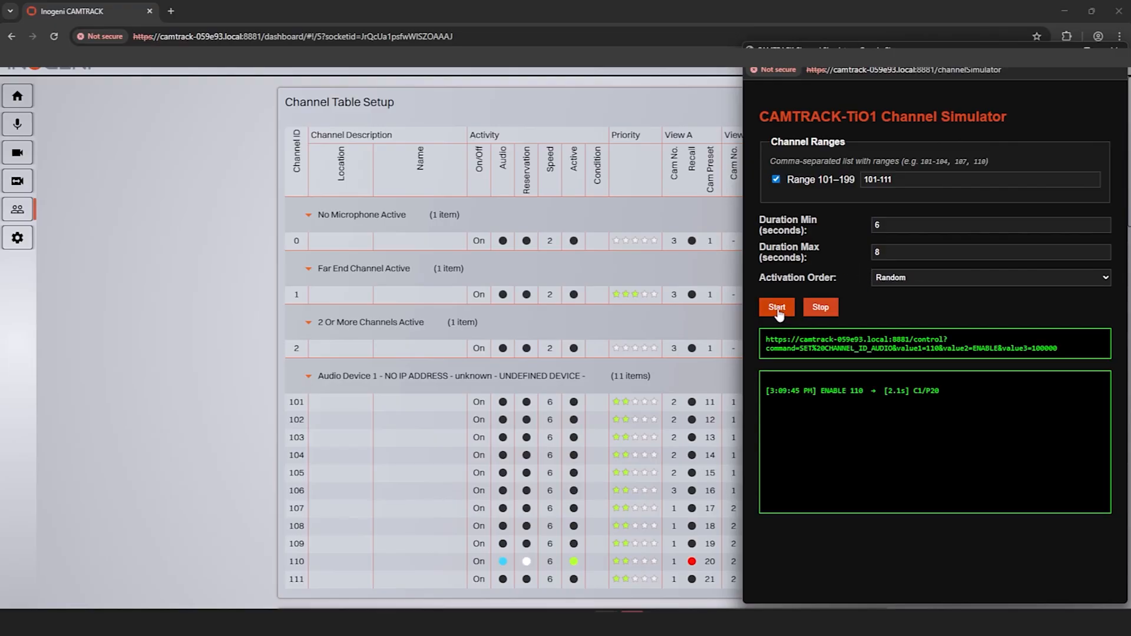
{"action": "left_click", "coordinate": [832, 310]}
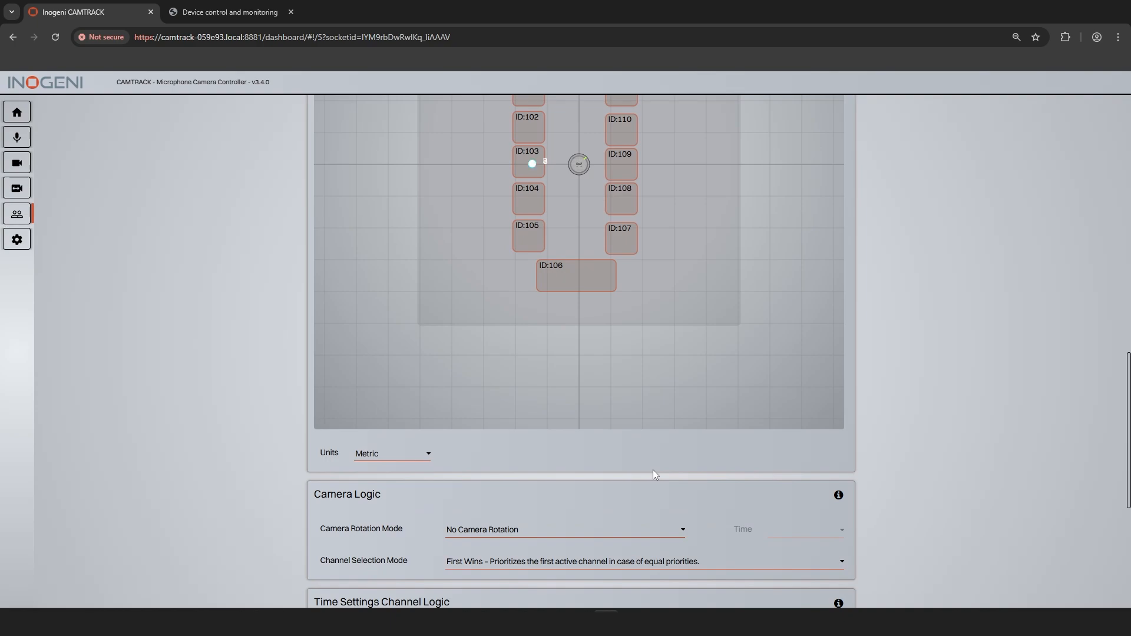
Step: Set the camera rotation mode to Priority to View A (Not for Channels 0-2) and the channel selection mode to Last Takes Over
{"action": "scroll", "coordinate": [653, 470], "scroll_direction": "down", "scroll_amount": 1}
{"action": "left_click", "coordinate": [646, 479]}
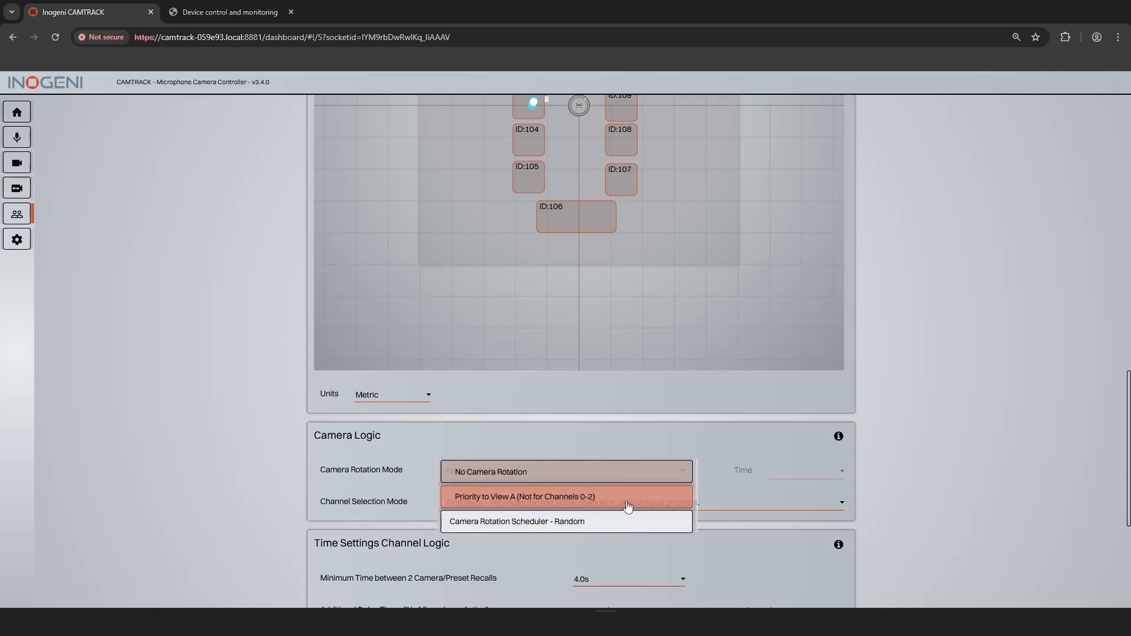
{"action": "left_click", "coordinate": [628, 506]}
{"action": "scroll", "coordinate": [646, 448], "scroll_direction": "down", "scroll_amount": 1}
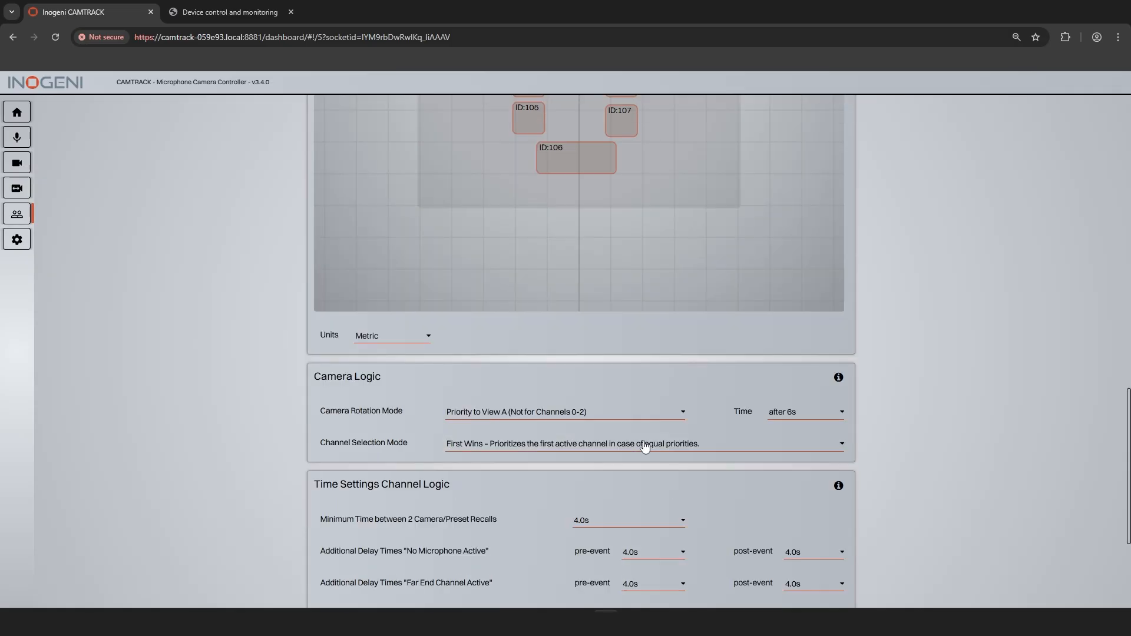
{"action": "left_click", "coordinate": [646, 445]}
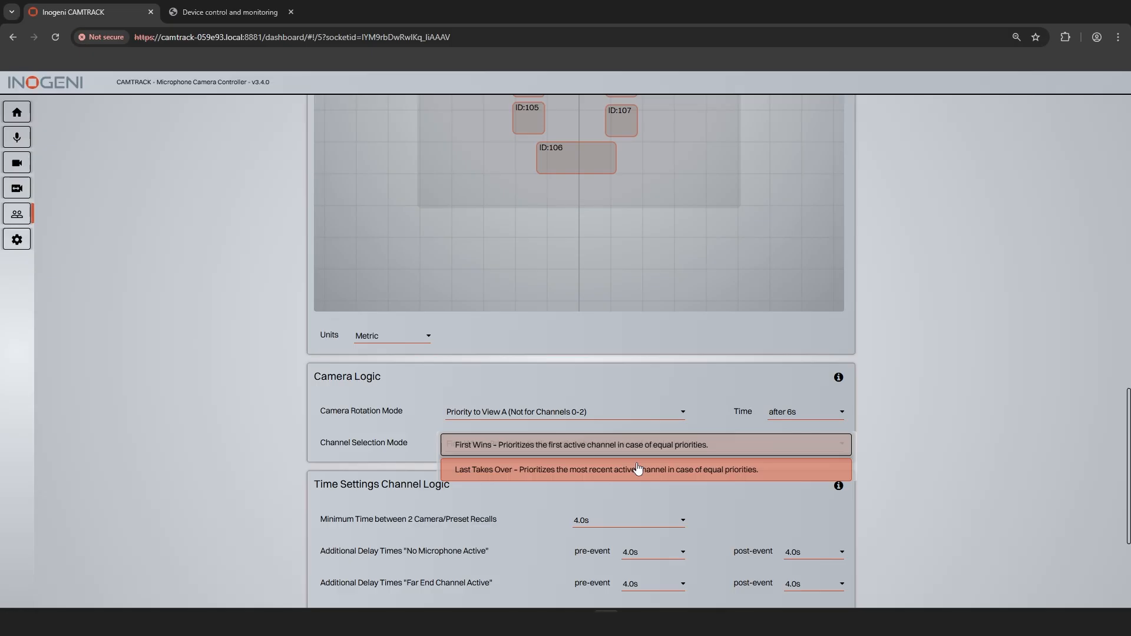
{"action": "left_click", "coordinate": [636, 469]}
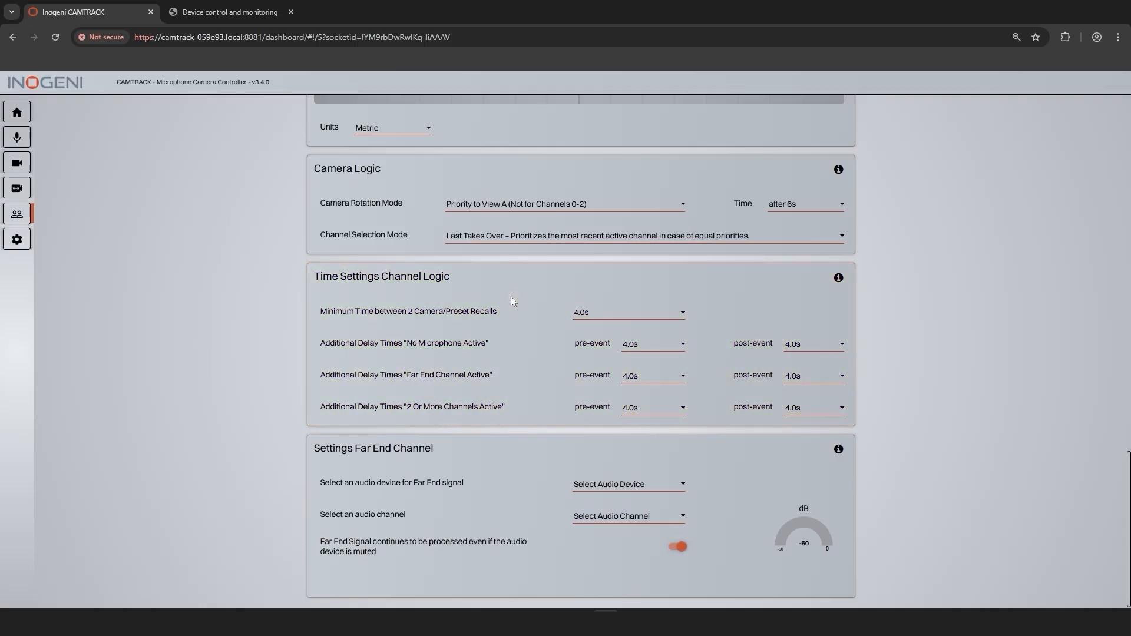
Step: Set the minimum time between two camera/preset recalls to 2.5s
{"action": "left_click", "coordinate": [616, 313]}
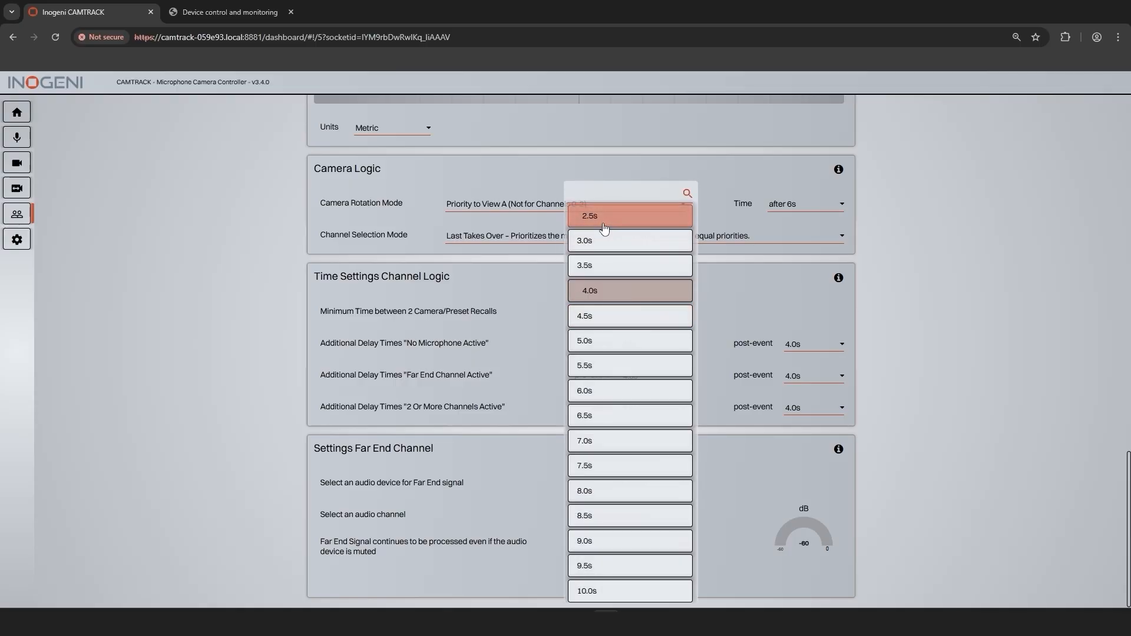
{"action": "left_click", "coordinate": [604, 227]}
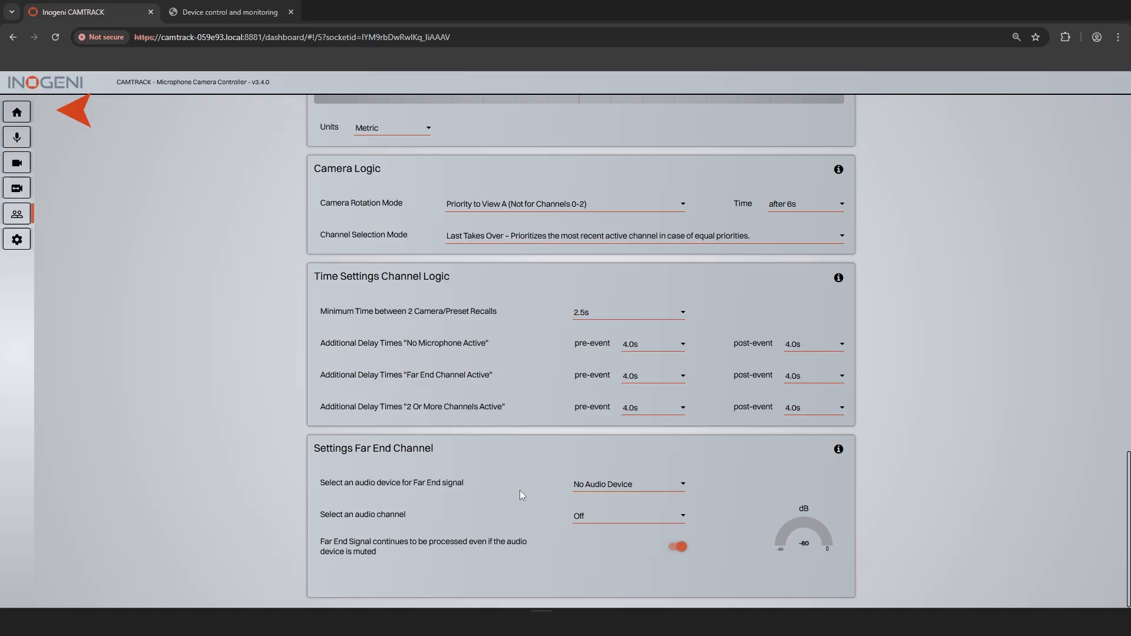
Step: Save the current settings to global preset 1 on the home page
{"action": "left_click", "coordinate": [17, 113]}
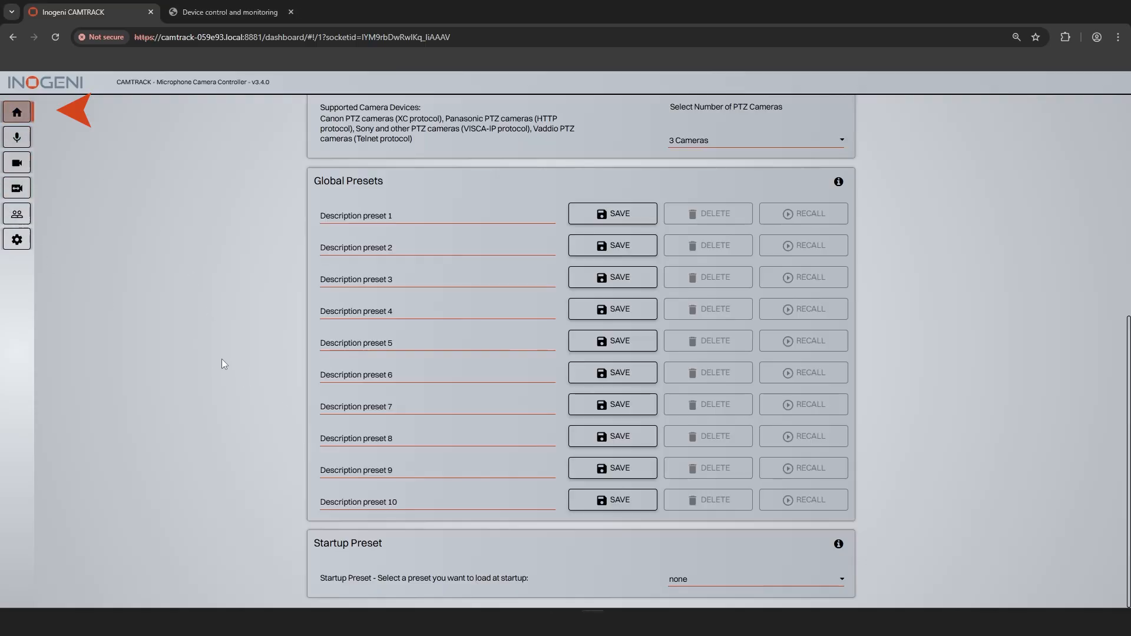
{"action": "left_click", "coordinate": [635, 222]}
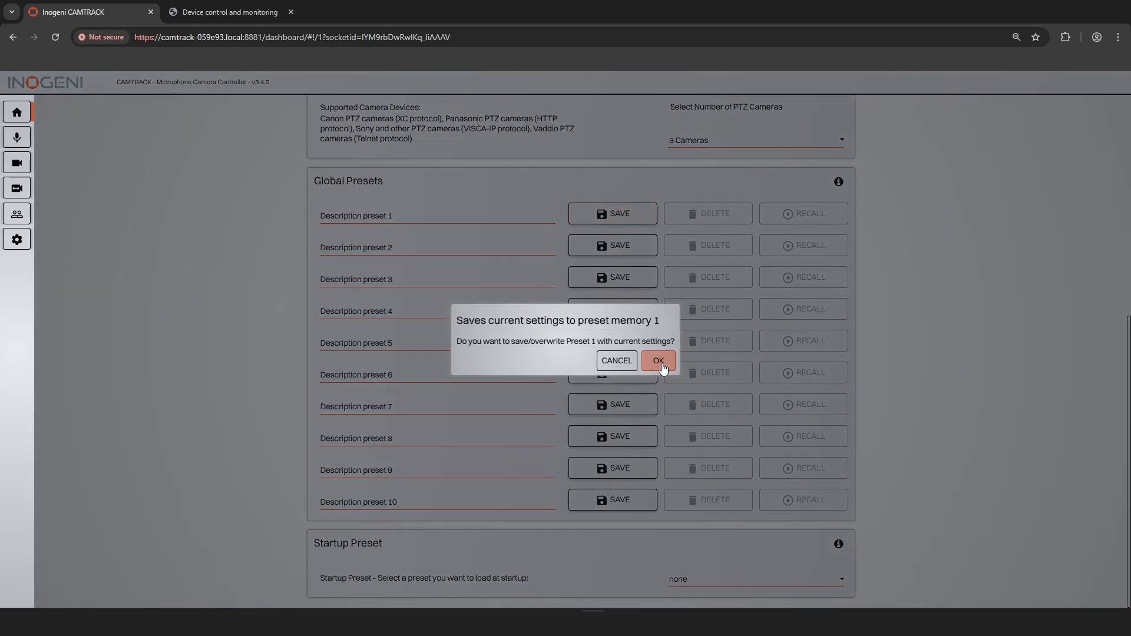
{"action": "left_click", "coordinate": [658, 361]}
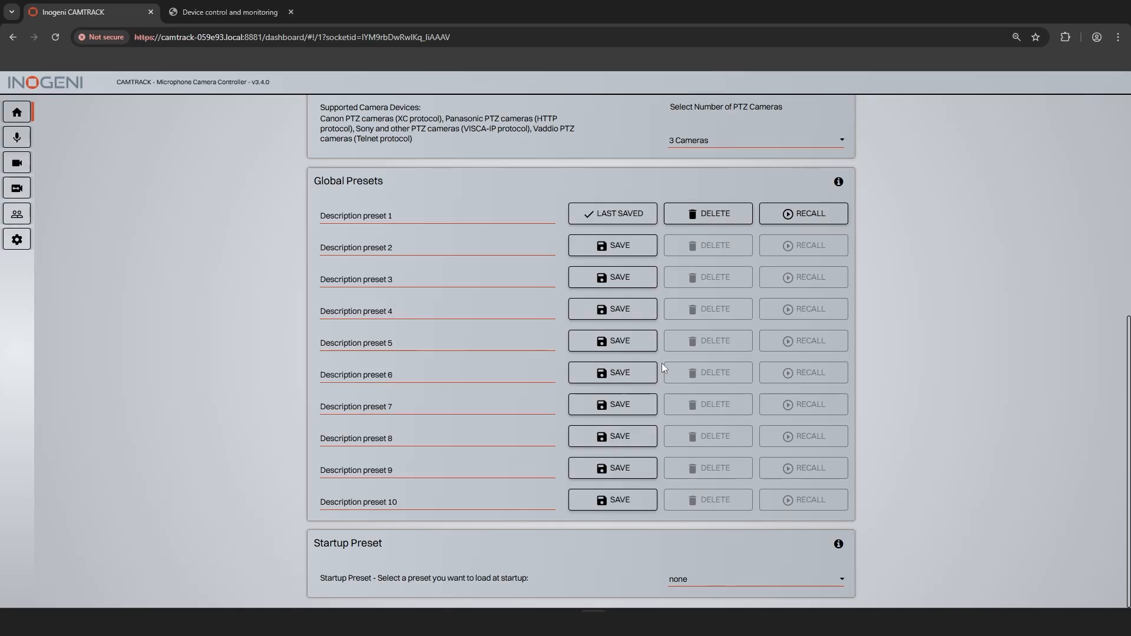
Step: Set the startup preset to Preset 1 and view the settings page's Download and Upload Setting Data and Firmware Data section
{"action": "left_click", "coordinate": [758, 581]}
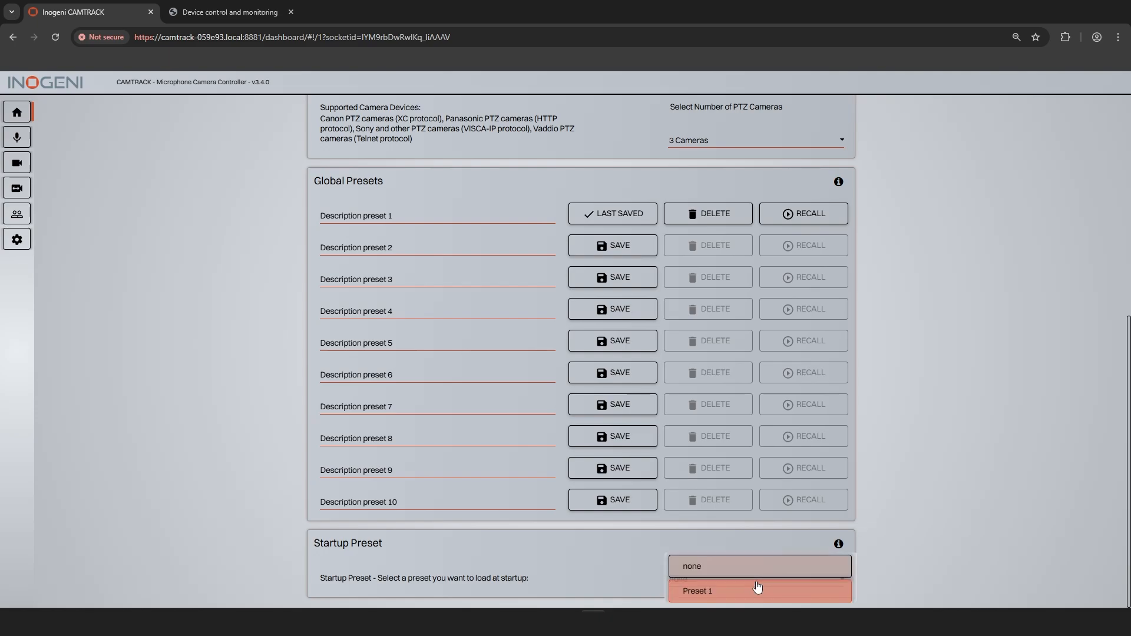
{"action": "left_click", "coordinate": [758, 590]}
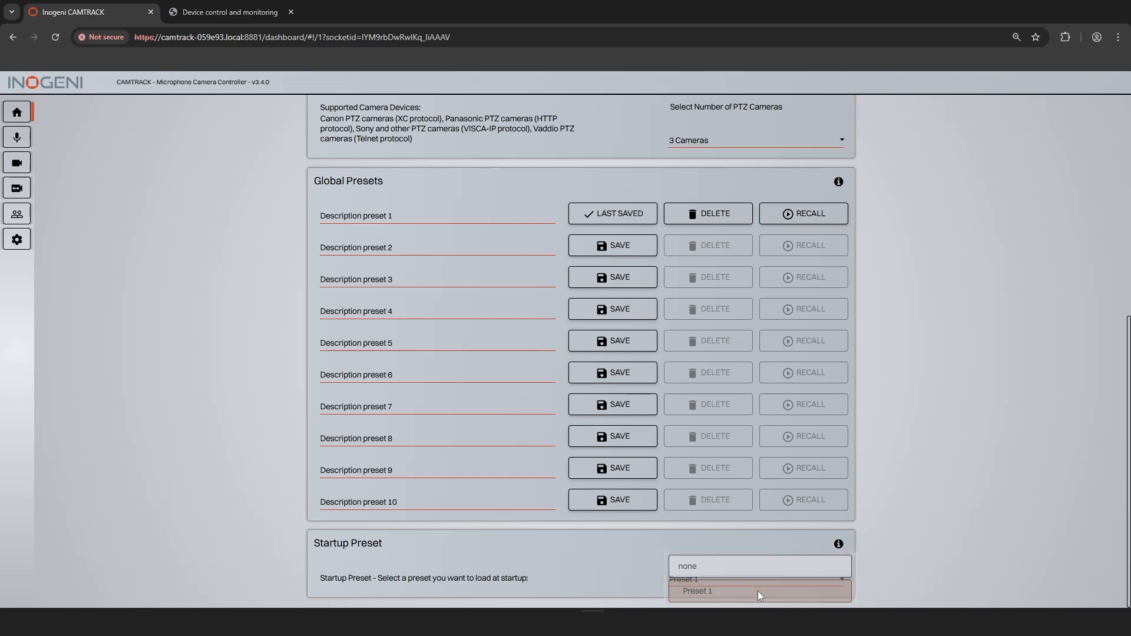
{"action": "left_click", "coordinate": [17, 239]}
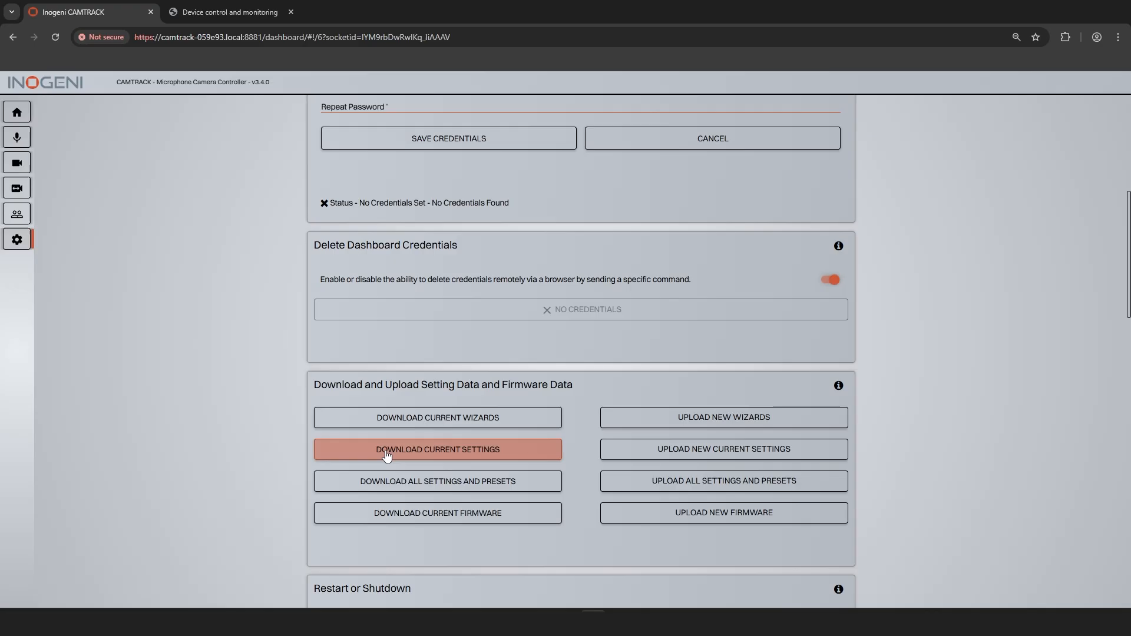
{"action": "scroll", "coordinate": [386, 456], "scroll_direction": "up", "scroll_amount": 6}
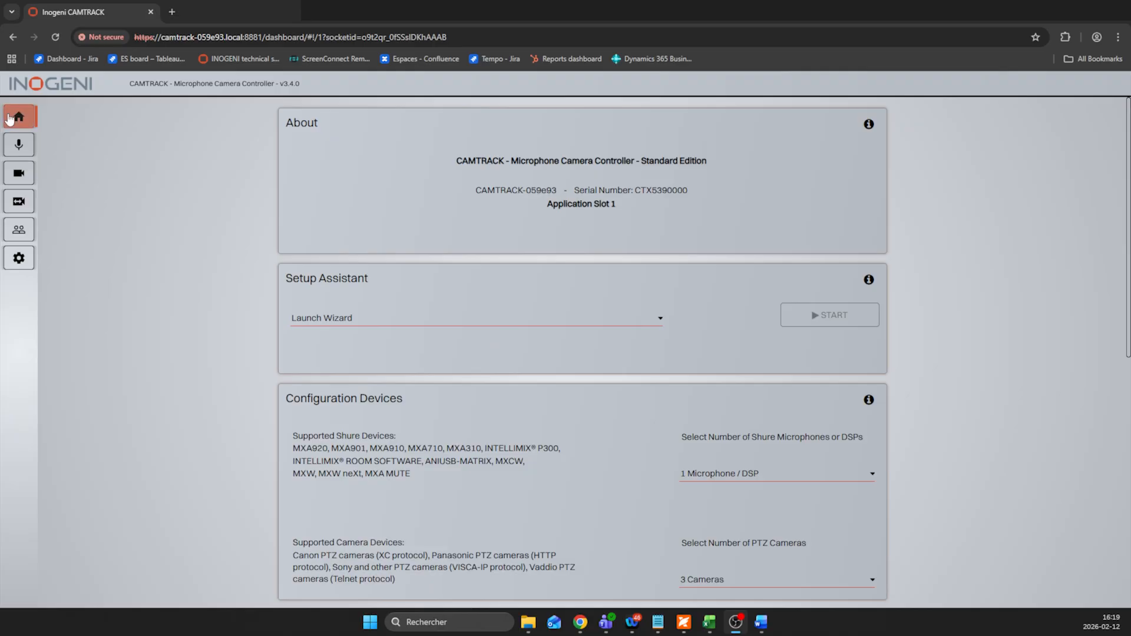
Step: Start the Setup Assistant wizard "EN: Shure MXA920 & PTZ Cameras with CAM230 / CAM300 SWITCHER" from the home page
{"action": "left_click", "coordinate": [342, 318]}
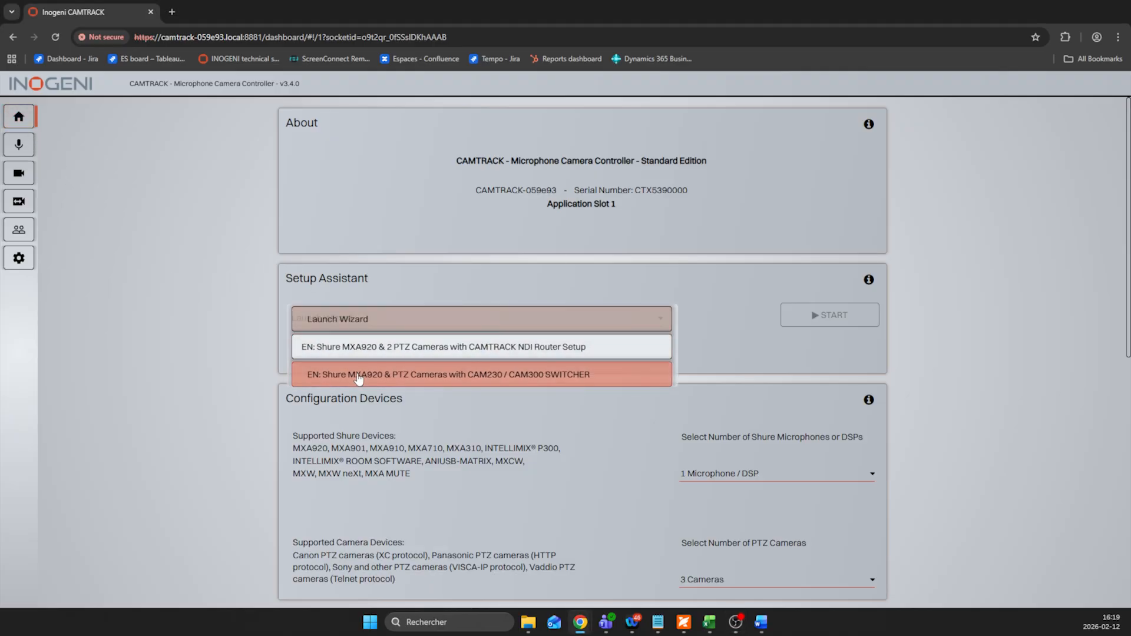
{"action": "left_click", "coordinate": [359, 375]}
{"action": "left_click", "coordinate": [828, 317]}
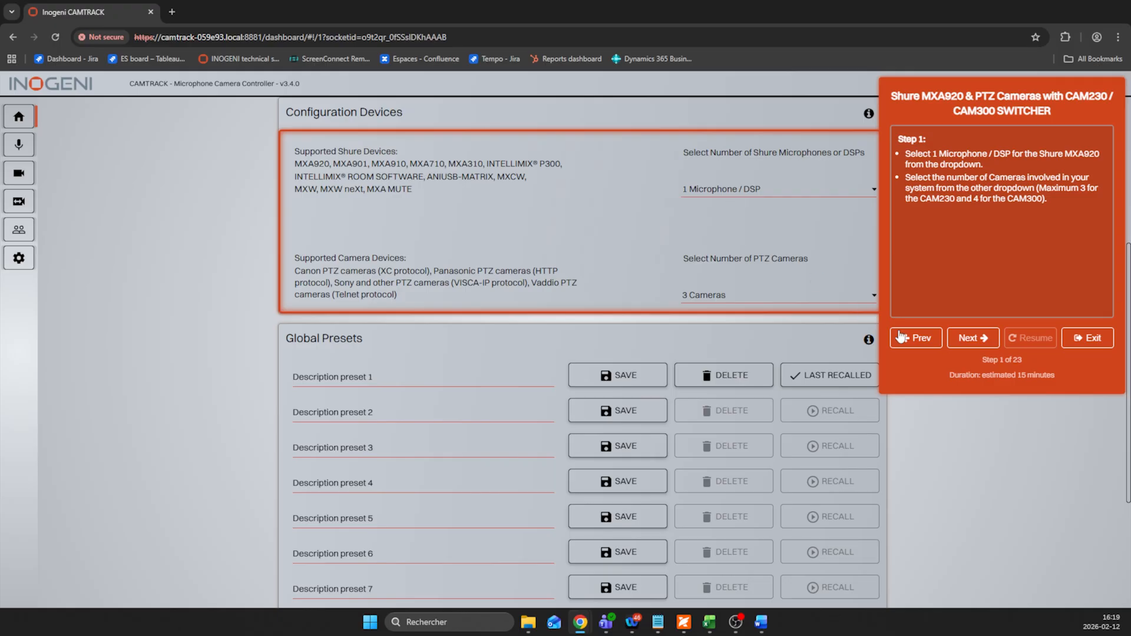
Step: Go through the wizard's instructions from step 1 to step 23 without changing any settings, and exit the wizard
{"action": "left_click", "coordinate": [973, 339]}
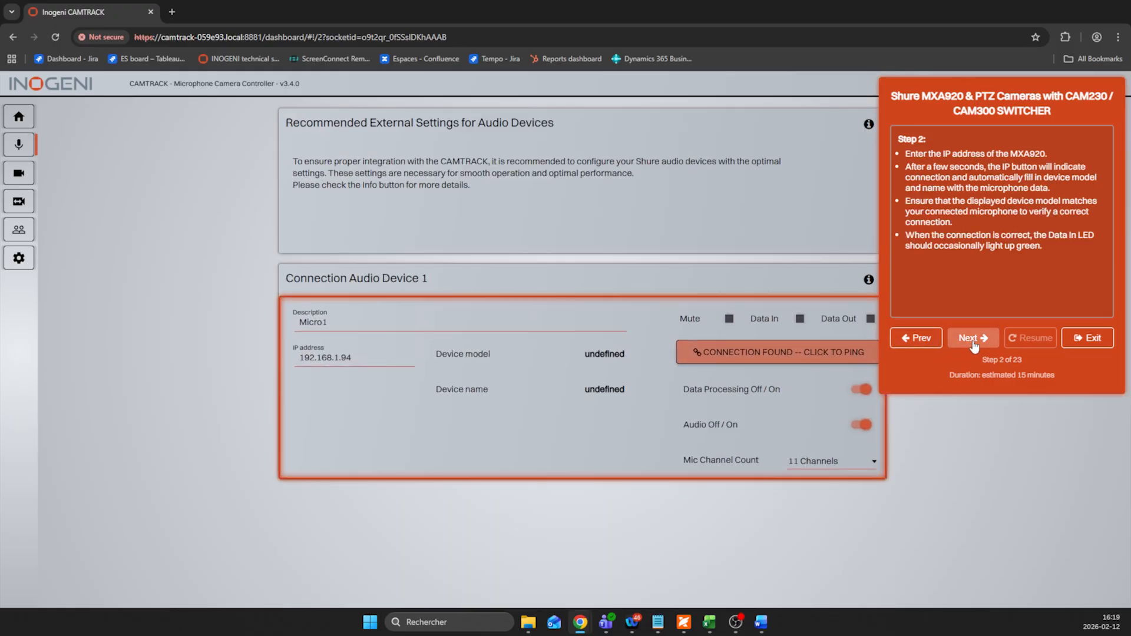
{"action": "left_click", "coordinate": [973, 341]}
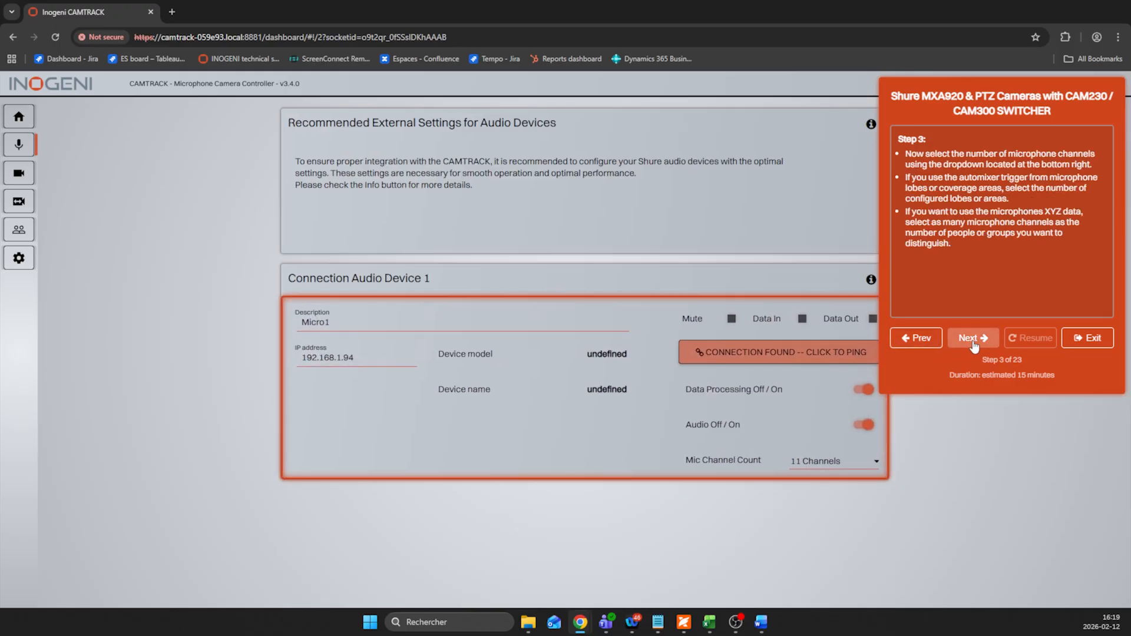
{"action": "left_click", "coordinate": [973, 341]}
{"action": "left_click", "coordinate": [973, 341]}
{"action": "left_click", "coordinate": [972, 341]}
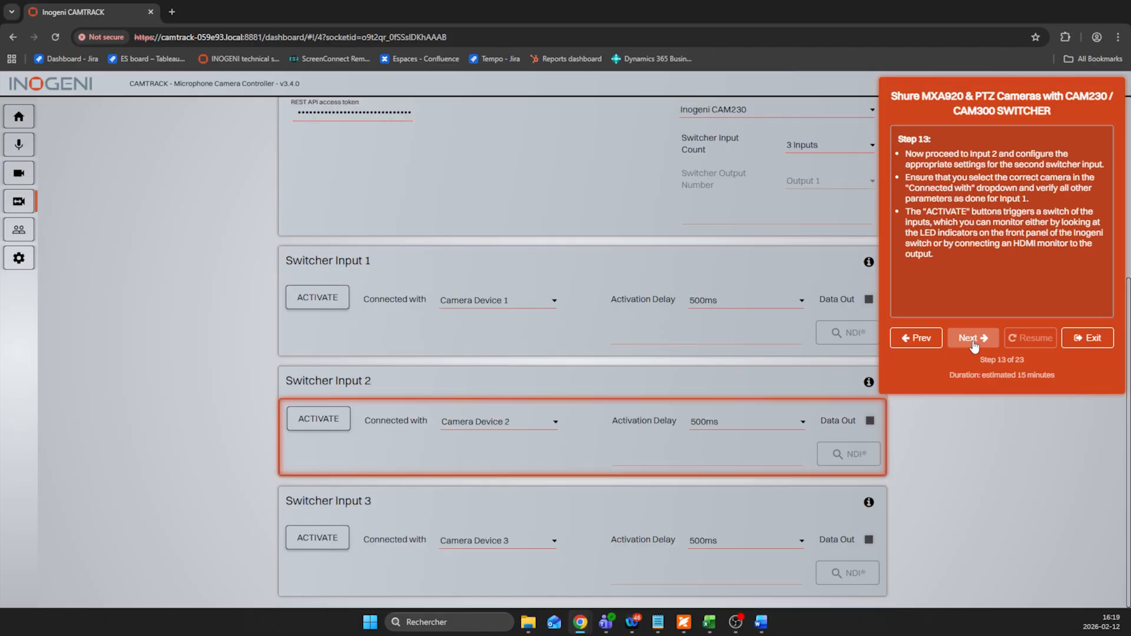
{"action": "left_click", "coordinate": [973, 341]}
{"action": "left_click", "coordinate": [972, 340]}
{"action": "left_click", "coordinate": [972, 340]}
{"action": "left_click", "coordinate": [973, 340]}
{"action": "left_click", "coordinate": [973, 341]}
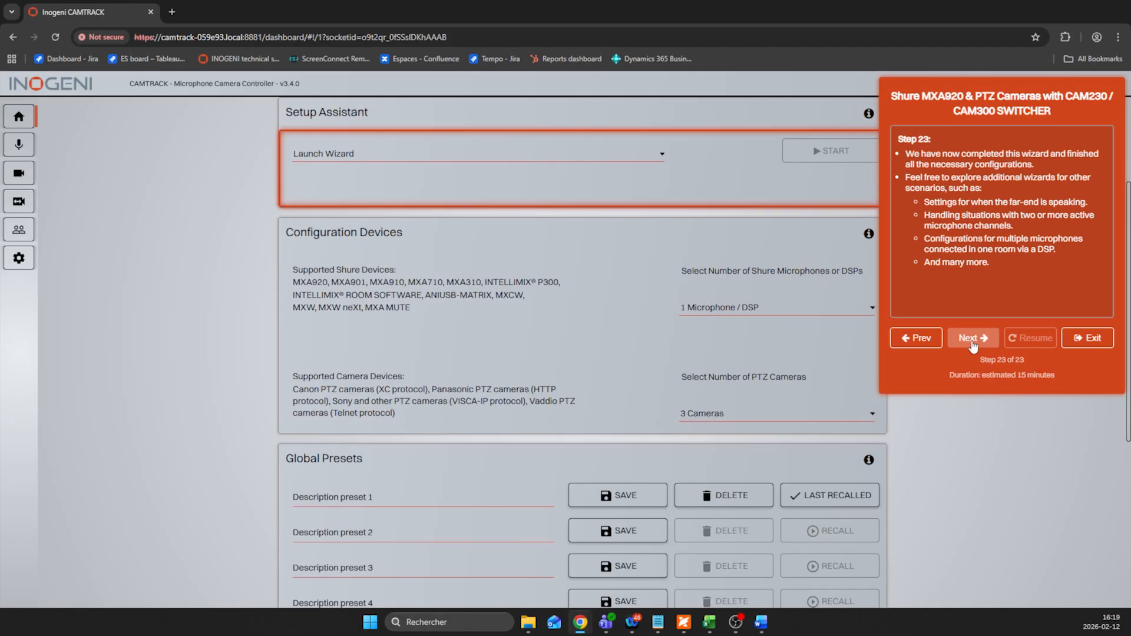
{"action": "left_click", "coordinate": [1099, 347]}
Step: Save the current settings to global preset 2
{"action": "scroll", "coordinate": [826, 248], "scroll_direction": "down", "scroll_amount": 2}
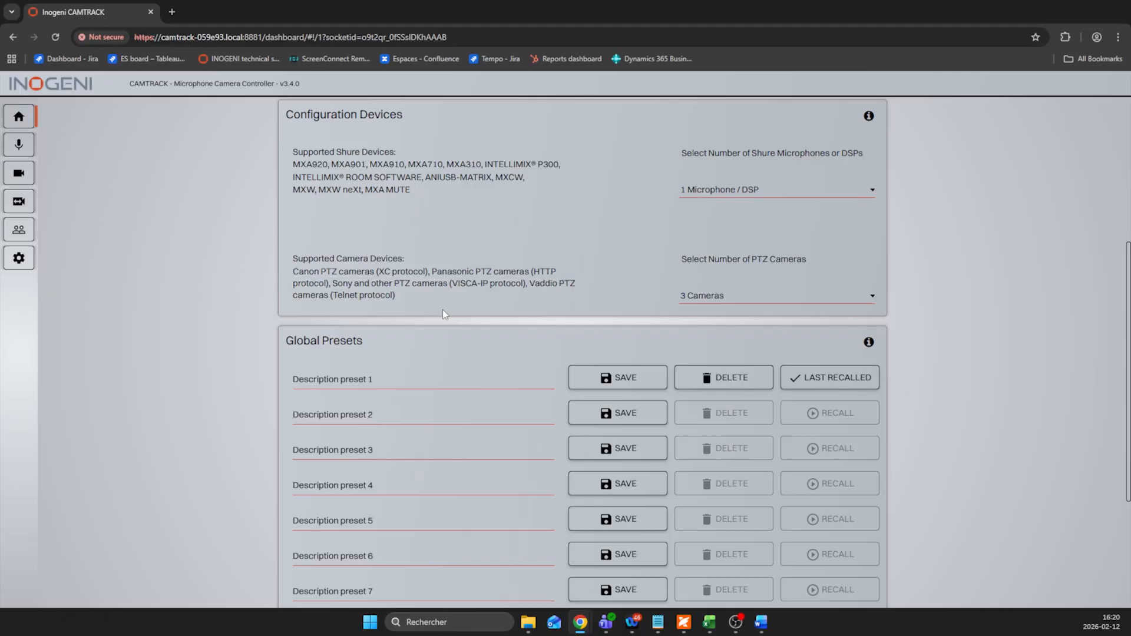
{"action": "left_click", "coordinate": [608, 411]}
{"action": "left_click", "coordinate": [670, 364]}
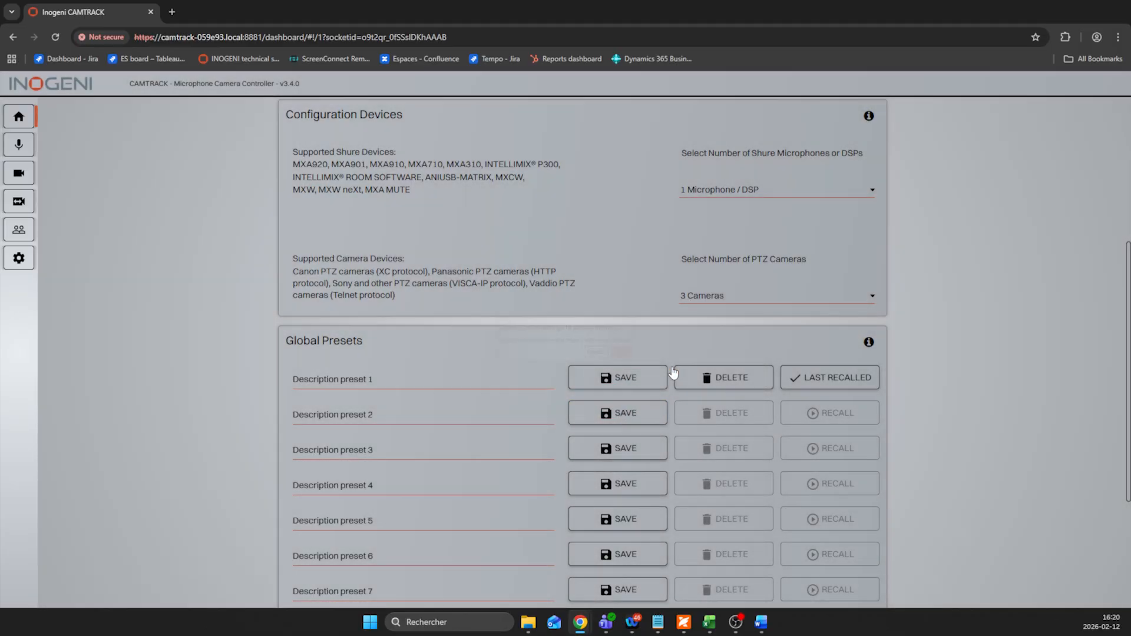